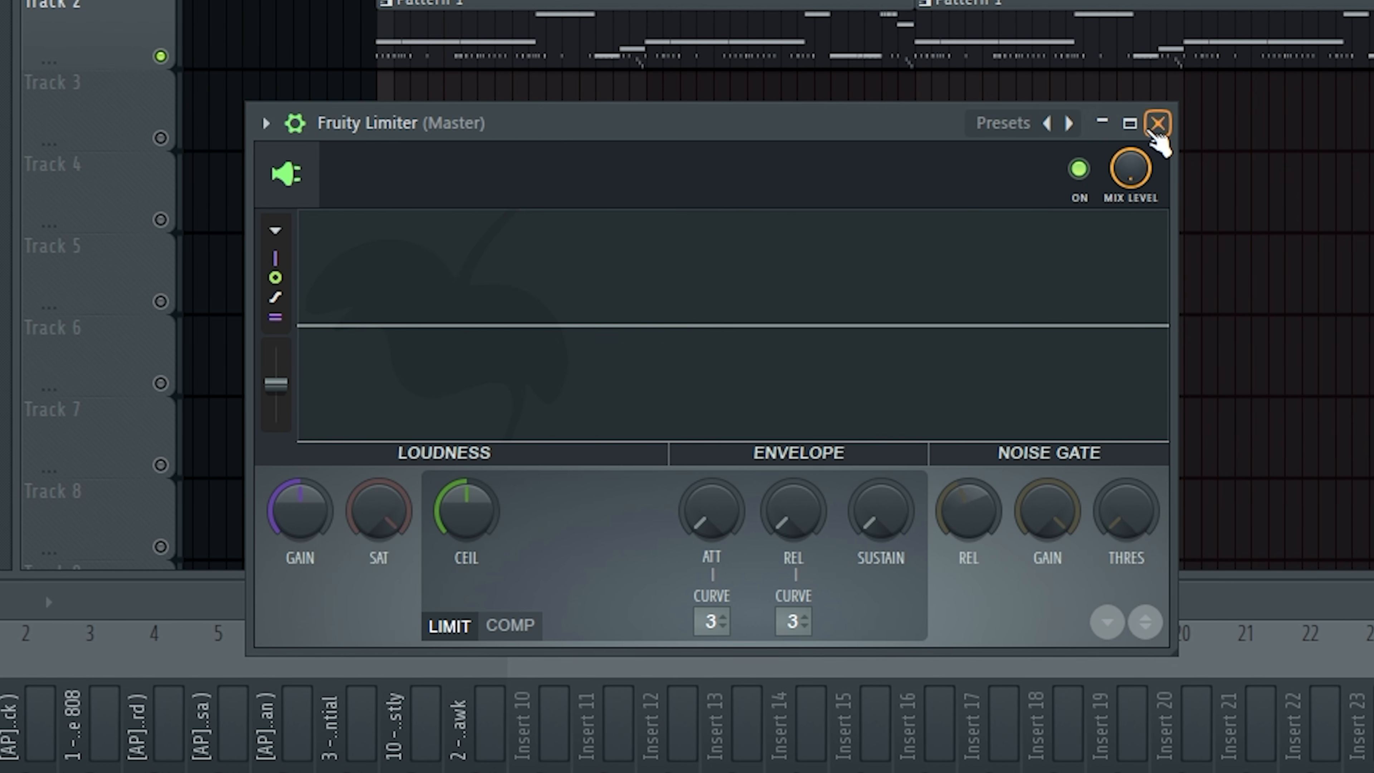
Close the Master's Fruity Limiter and audition the melody track through its Parametric EQ 2.
left_click(1165, 122)
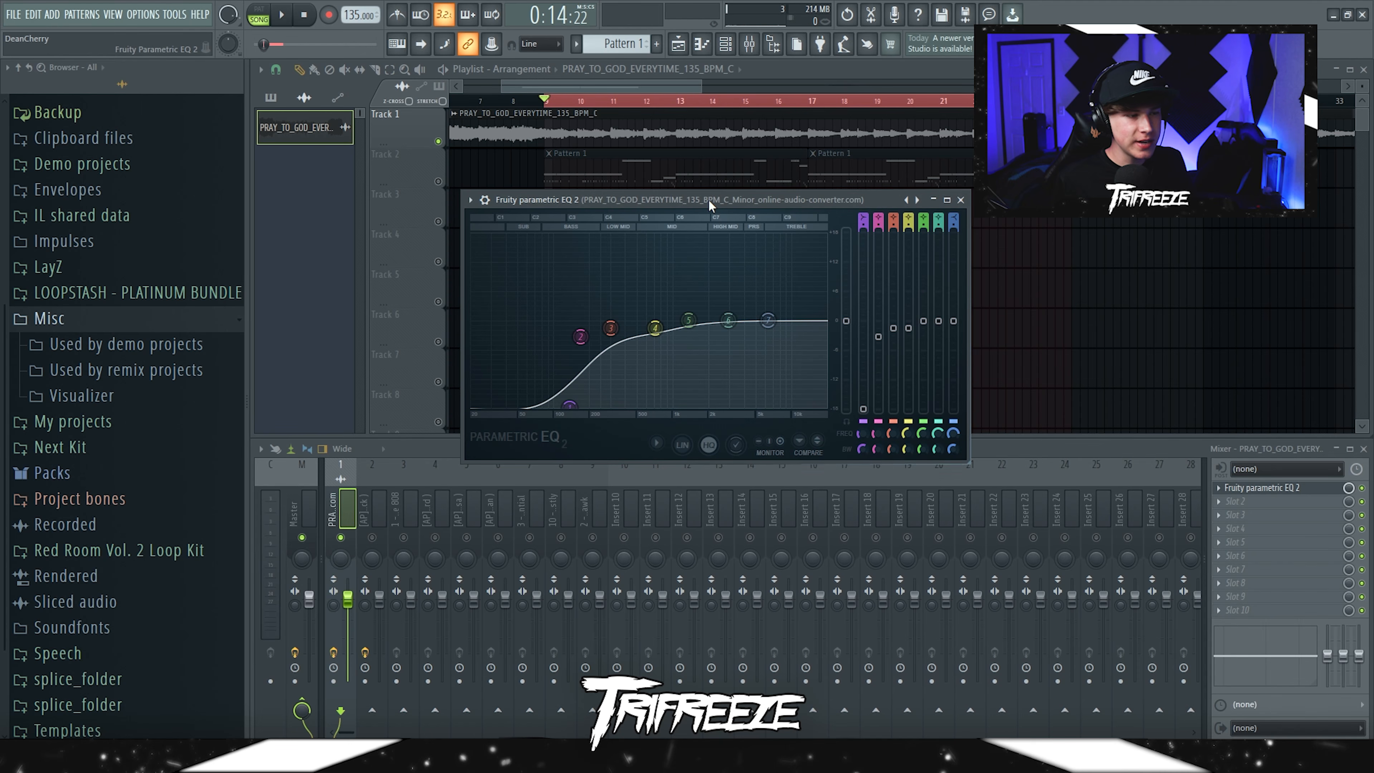
left_click_drag(709, 199, 723, 195)
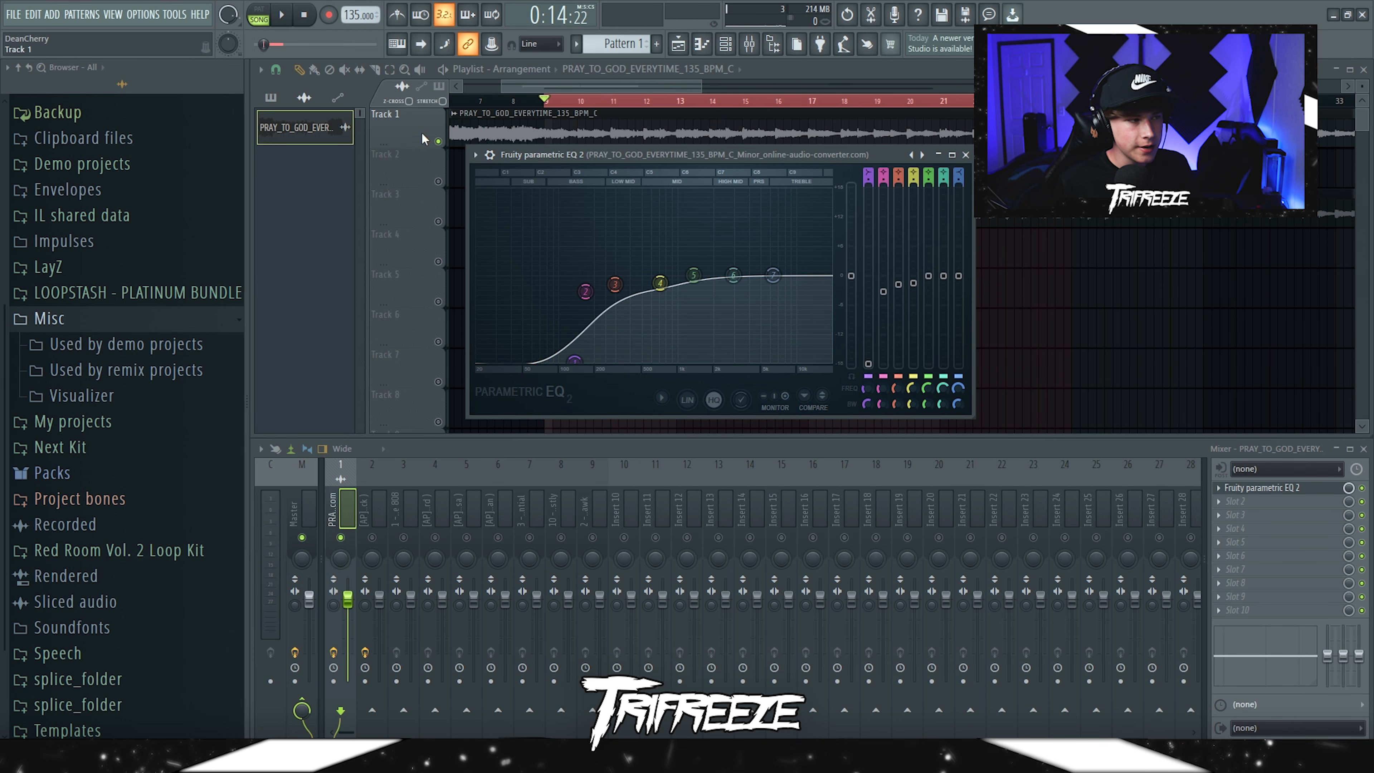
key("space")
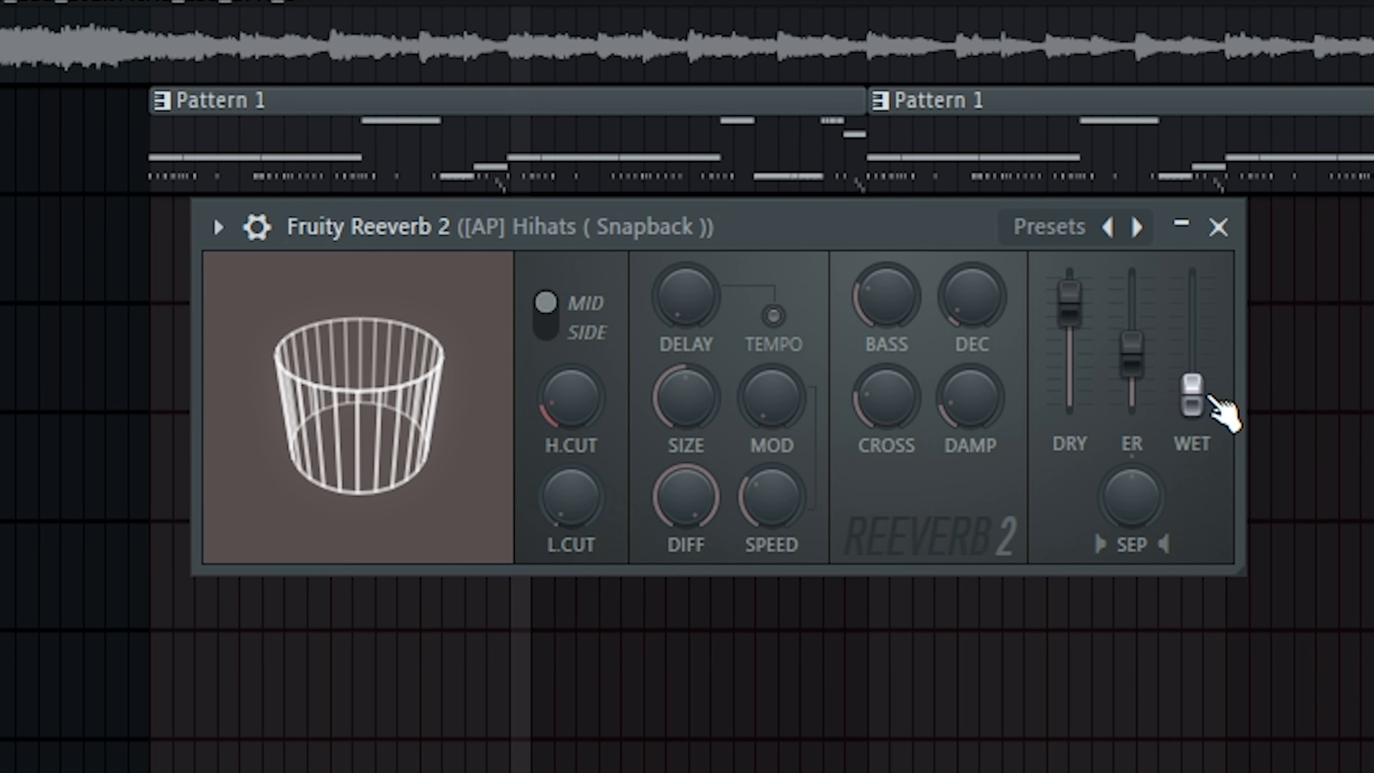
Set the hi-hats' Fruity Reeverb 2 wet level to 5% and add a Fruity Parametric EQ 2 in slot 3 to cut their lows.
left_click_drag(929, 263, 929, 265)
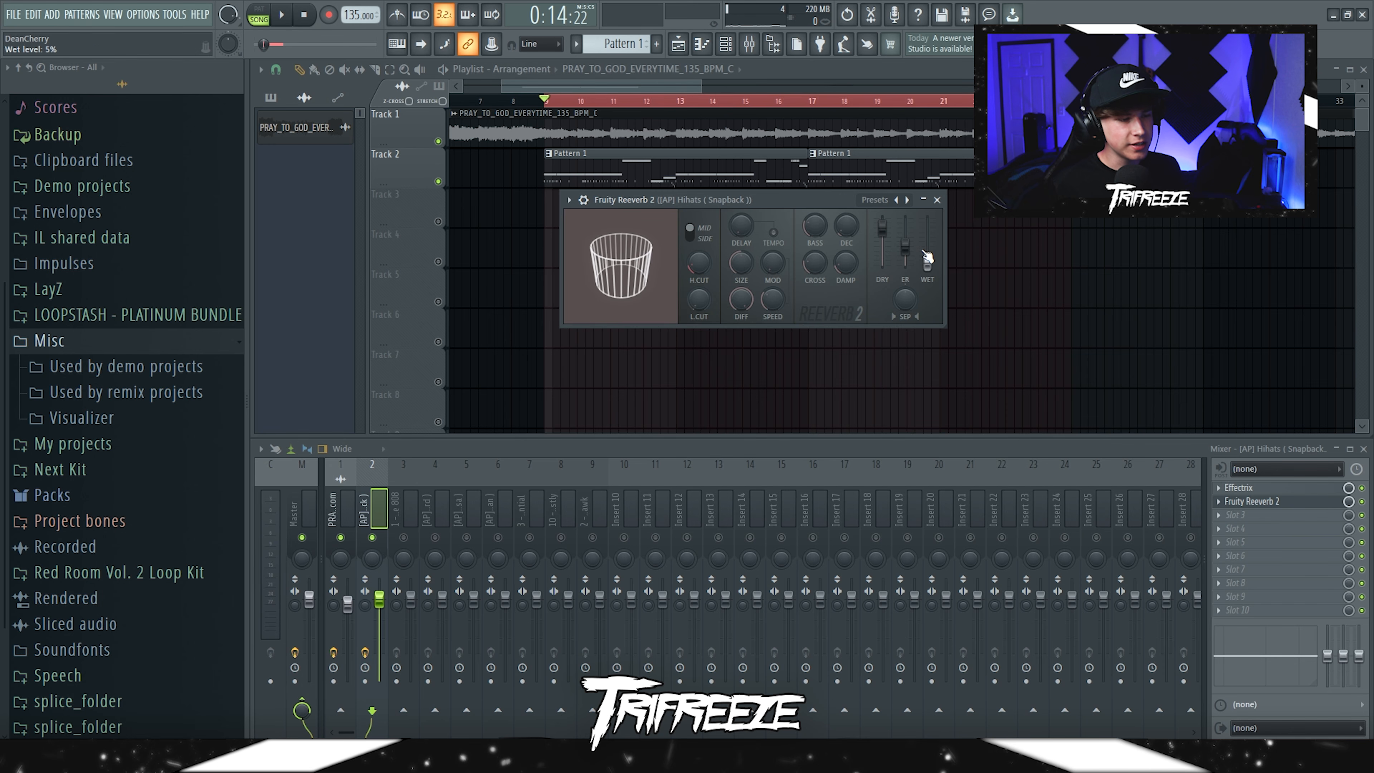
left_click(937, 199)
left_click(1238, 515)
left_click(1151, 386)
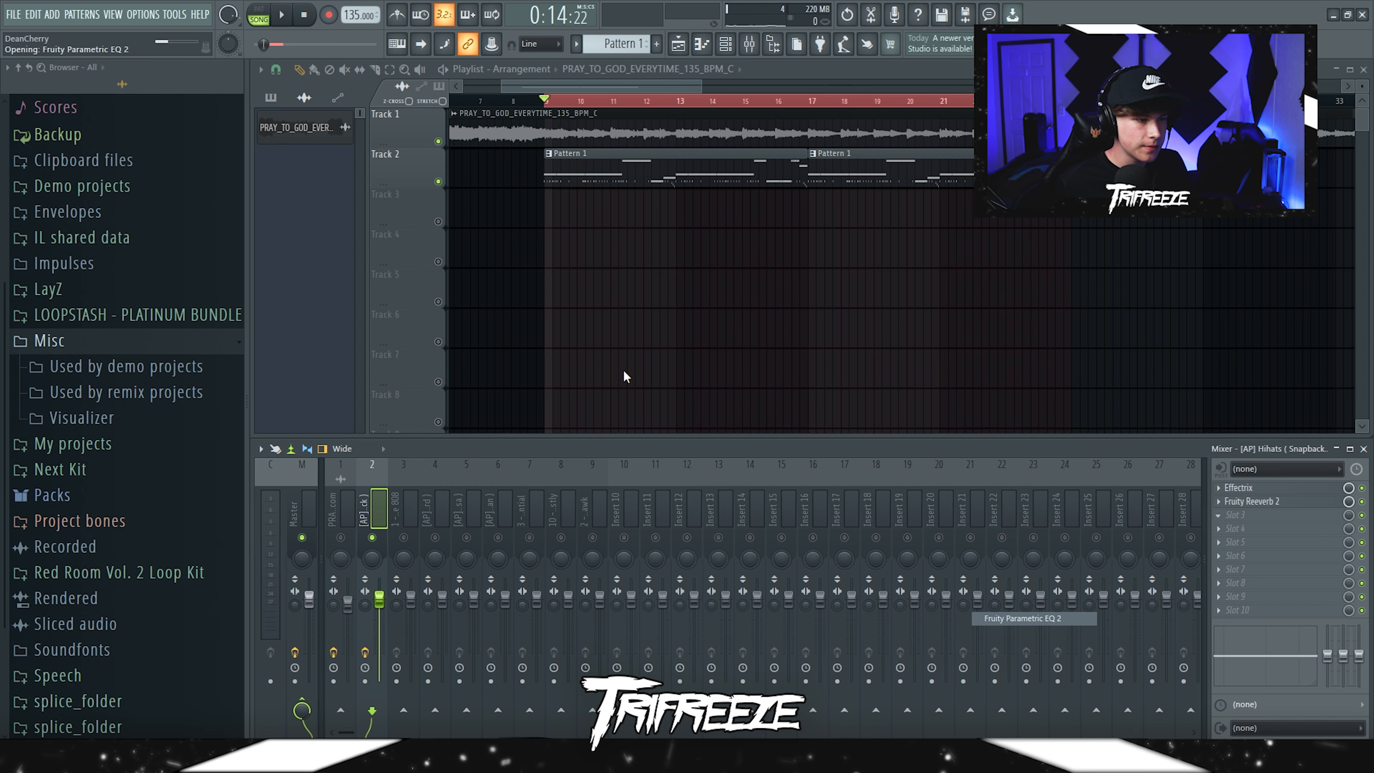
left_click_drag(308, 374, 466, 581)
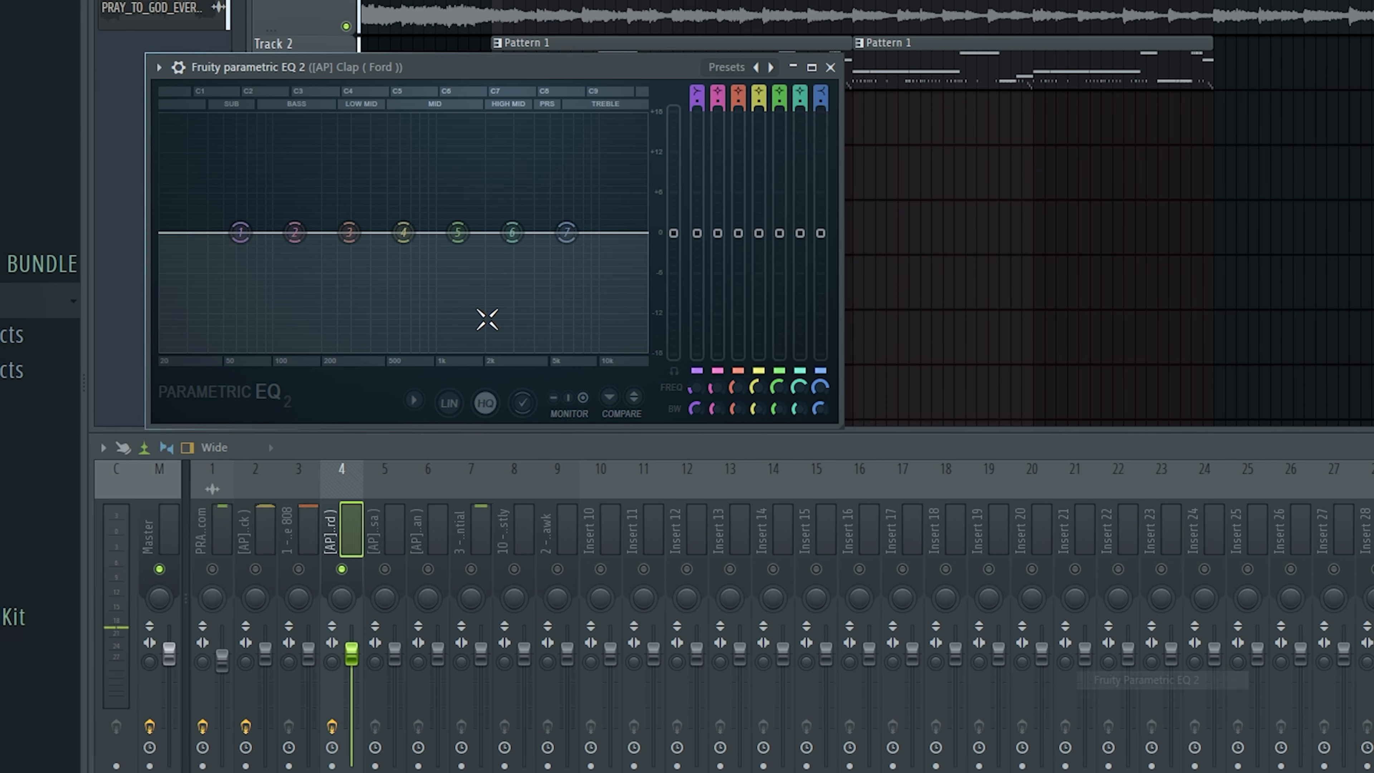
Cut the clap's low frequencies with band 1 of its Parametric EQ 2 and check the beat in the channel rack.
left_click_drag(243, 230, 283, 349)
left_click_drag(622, 230, 585, 223)
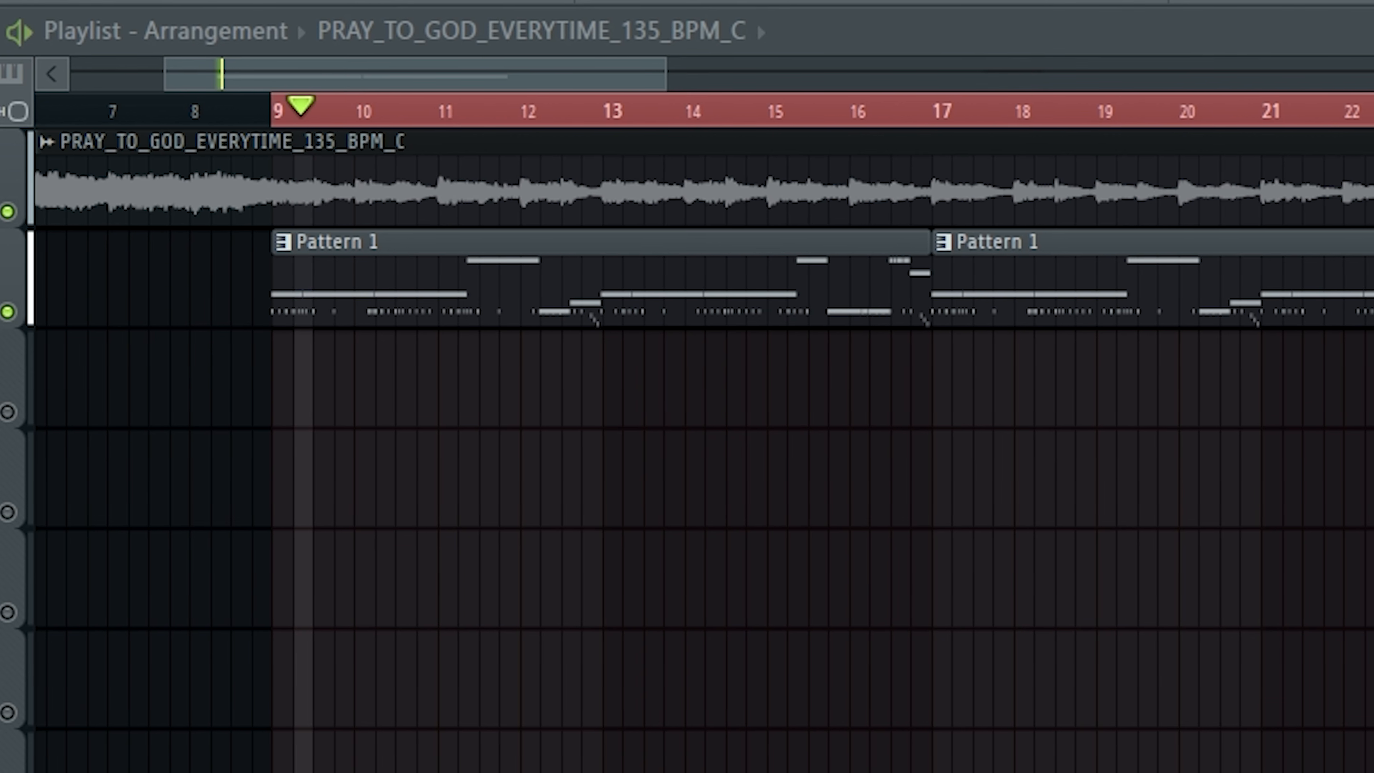
left_click(710, 1)
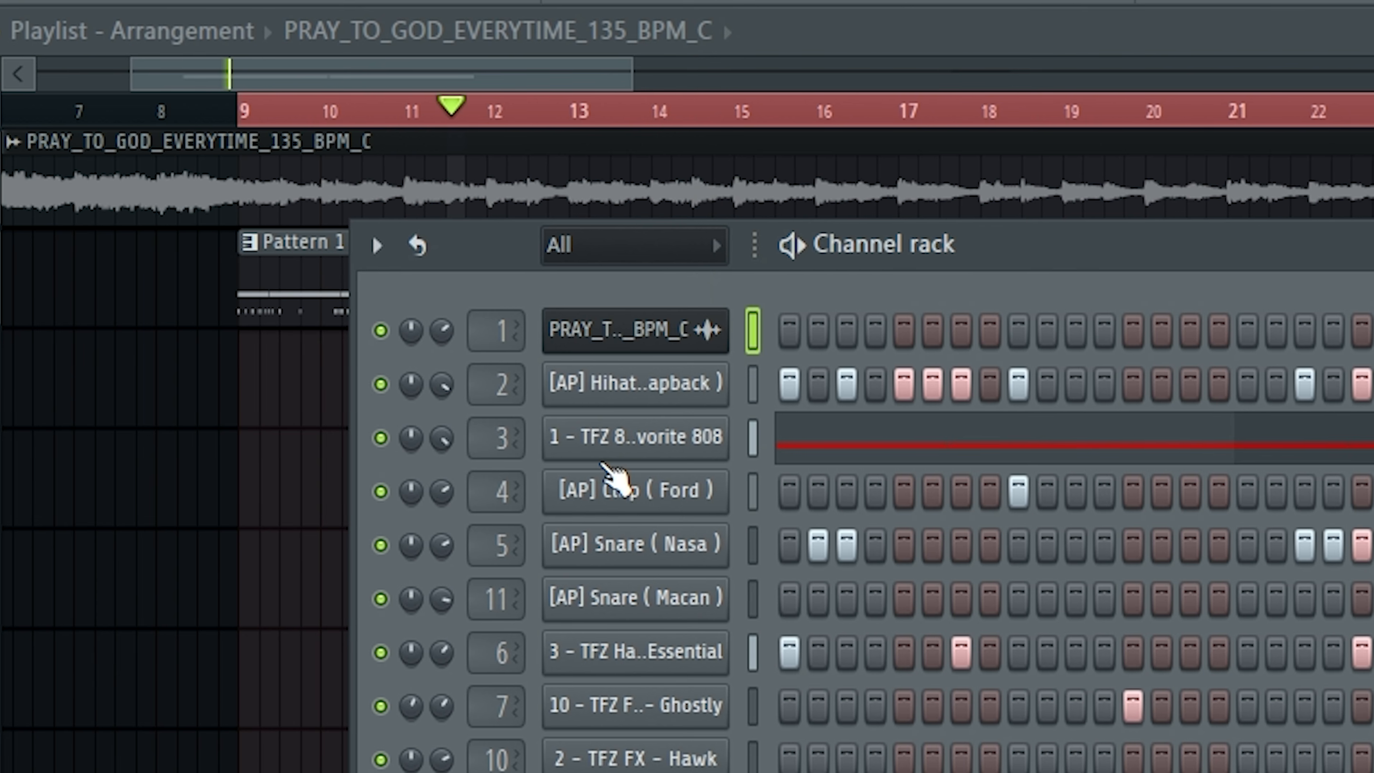
key("space")
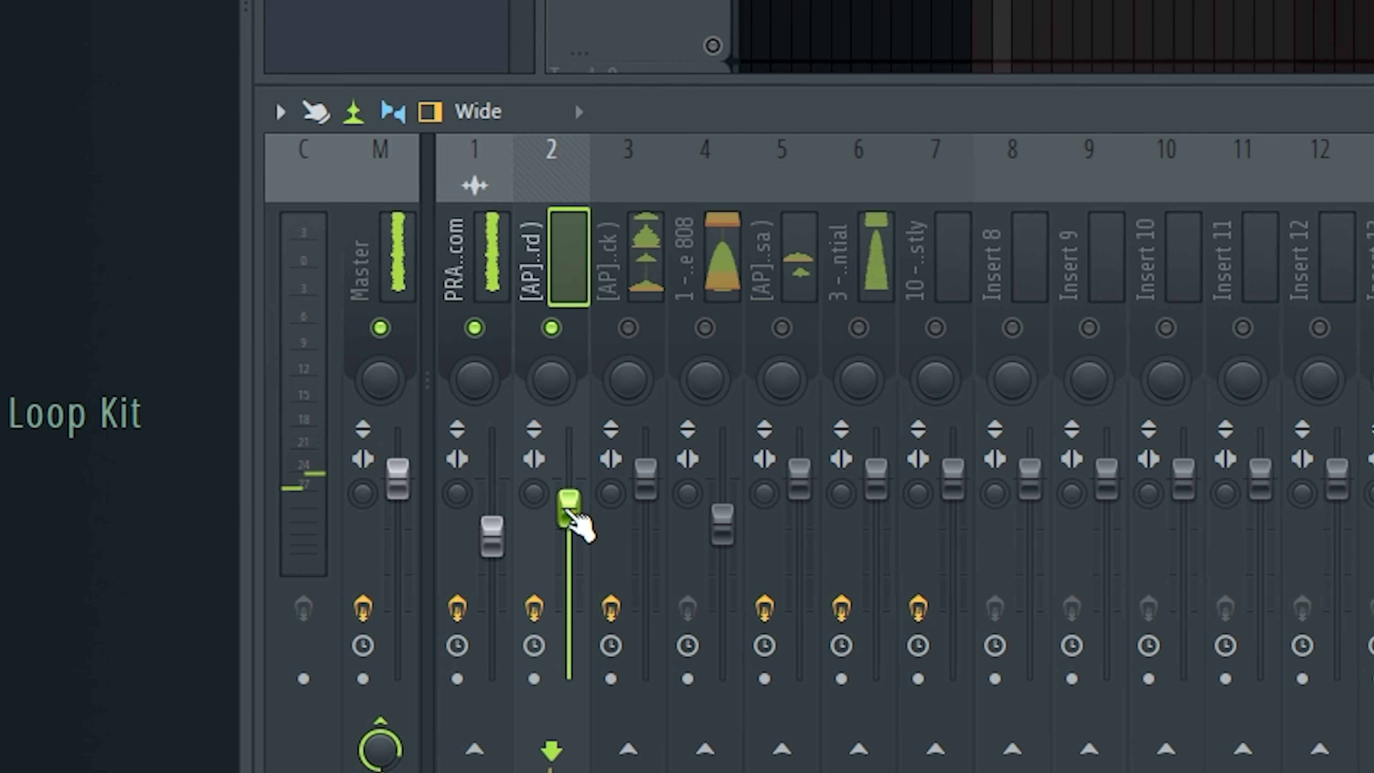
Lower the clap and hi-hat mixer faders on inserts 2 and 3 to balance them by ear against the melody.
left_click_drag(380, 613, 381, 611)
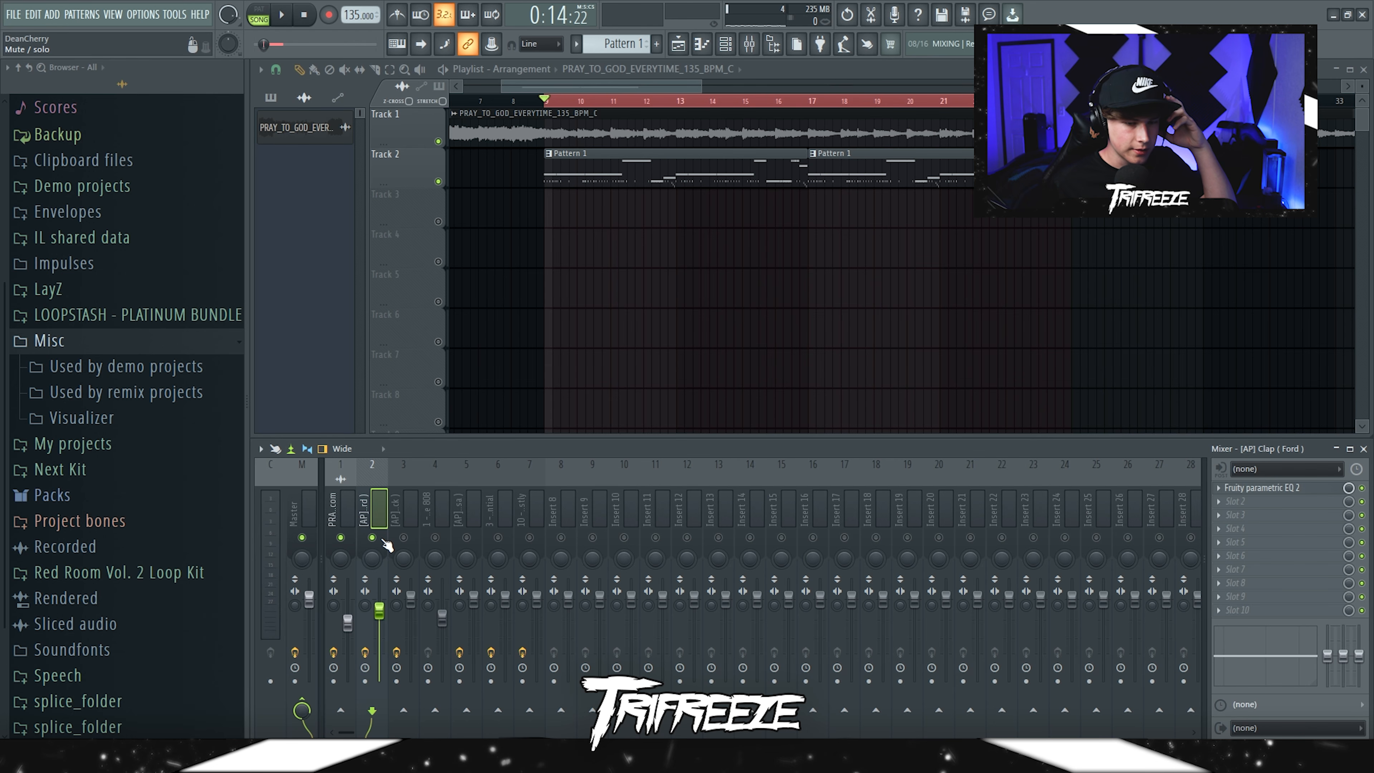
left_click_drag(410, 596, 413, 617)
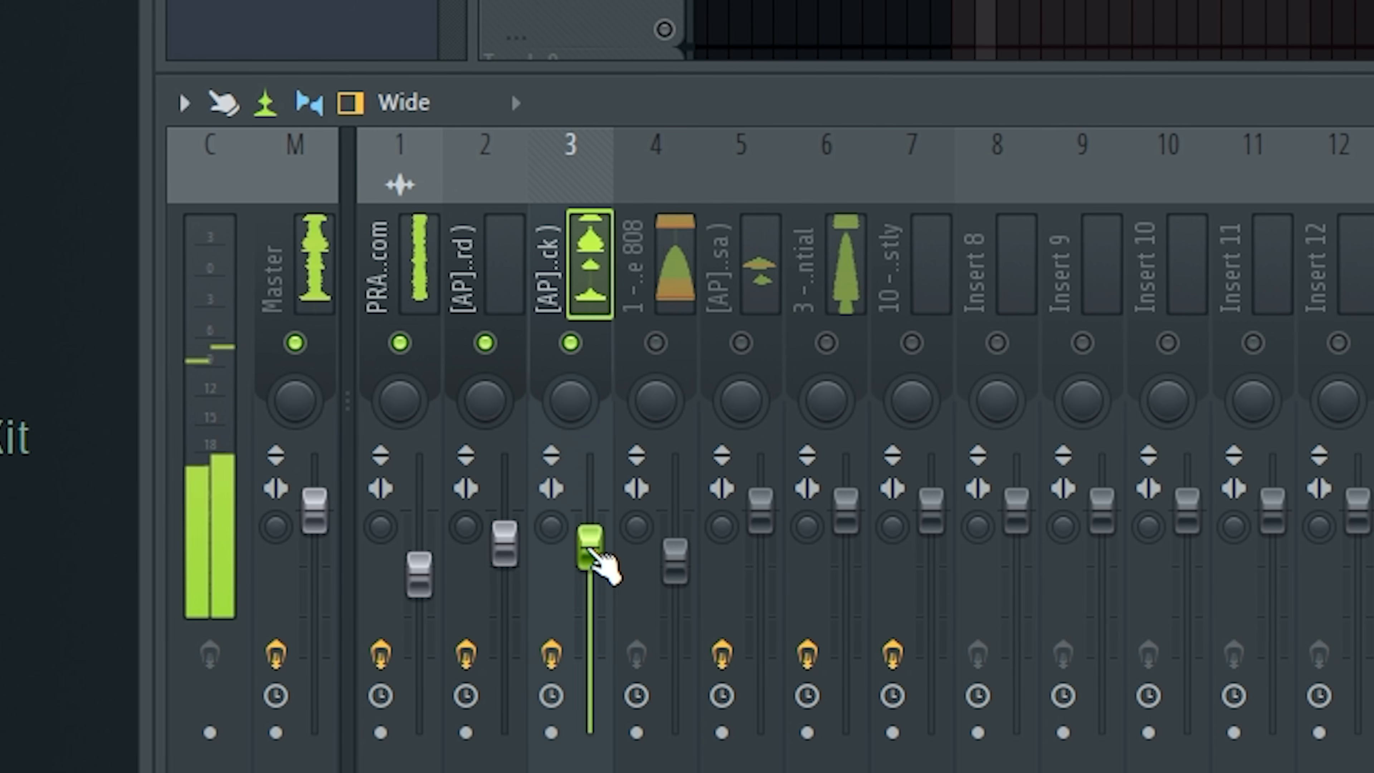
left_click_drag(497, 543, 498, 539)
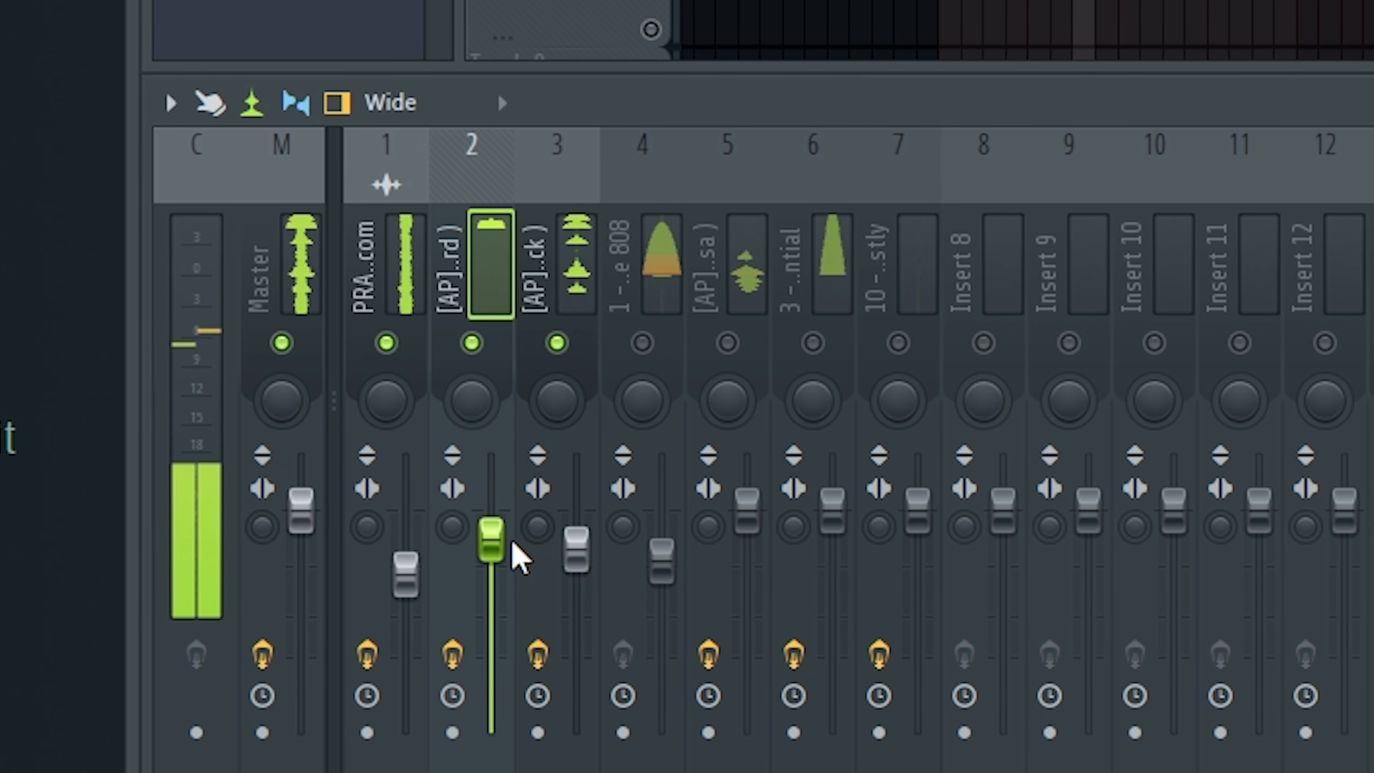
left_click_drag(583, 549, 570, 543)
left_click(412, 574)
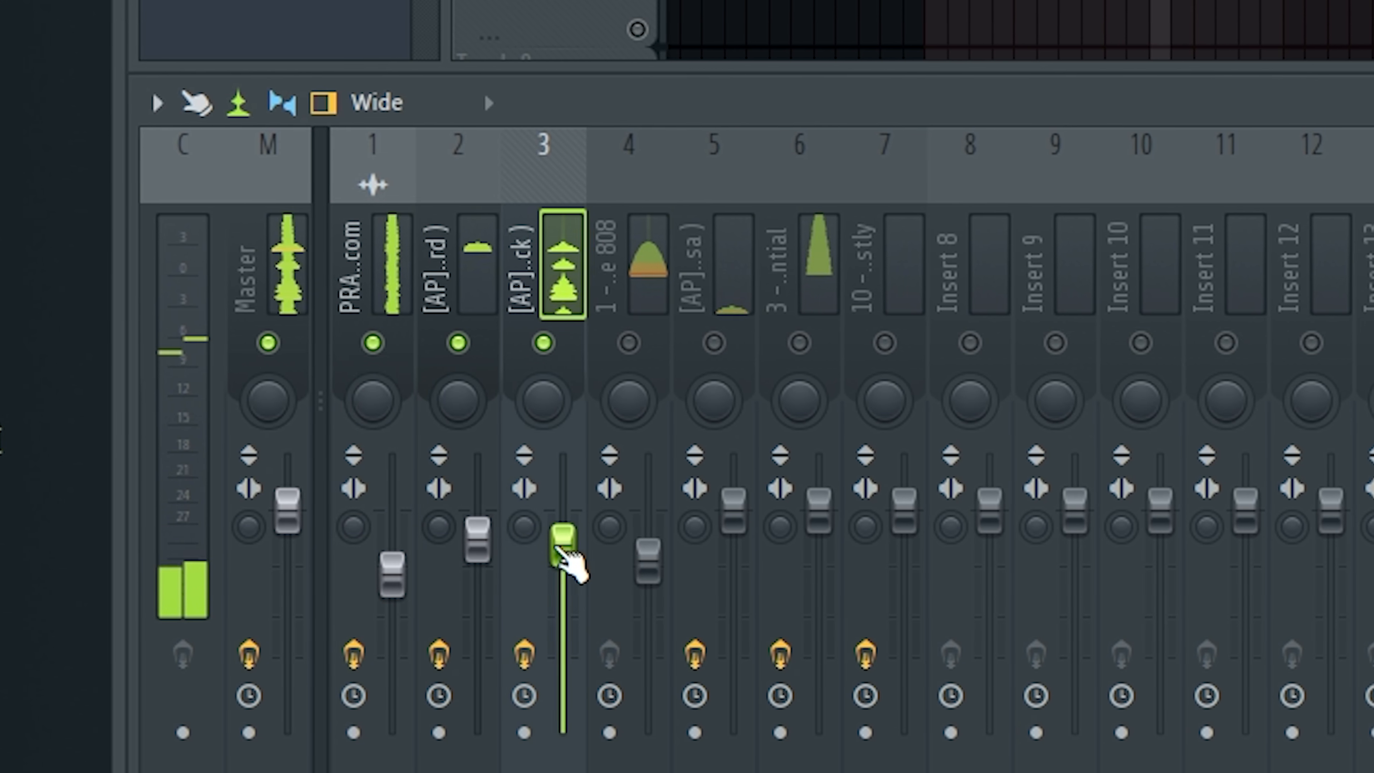
left_click_drag(484, 540, 484, 537)
left_click(569, 544)
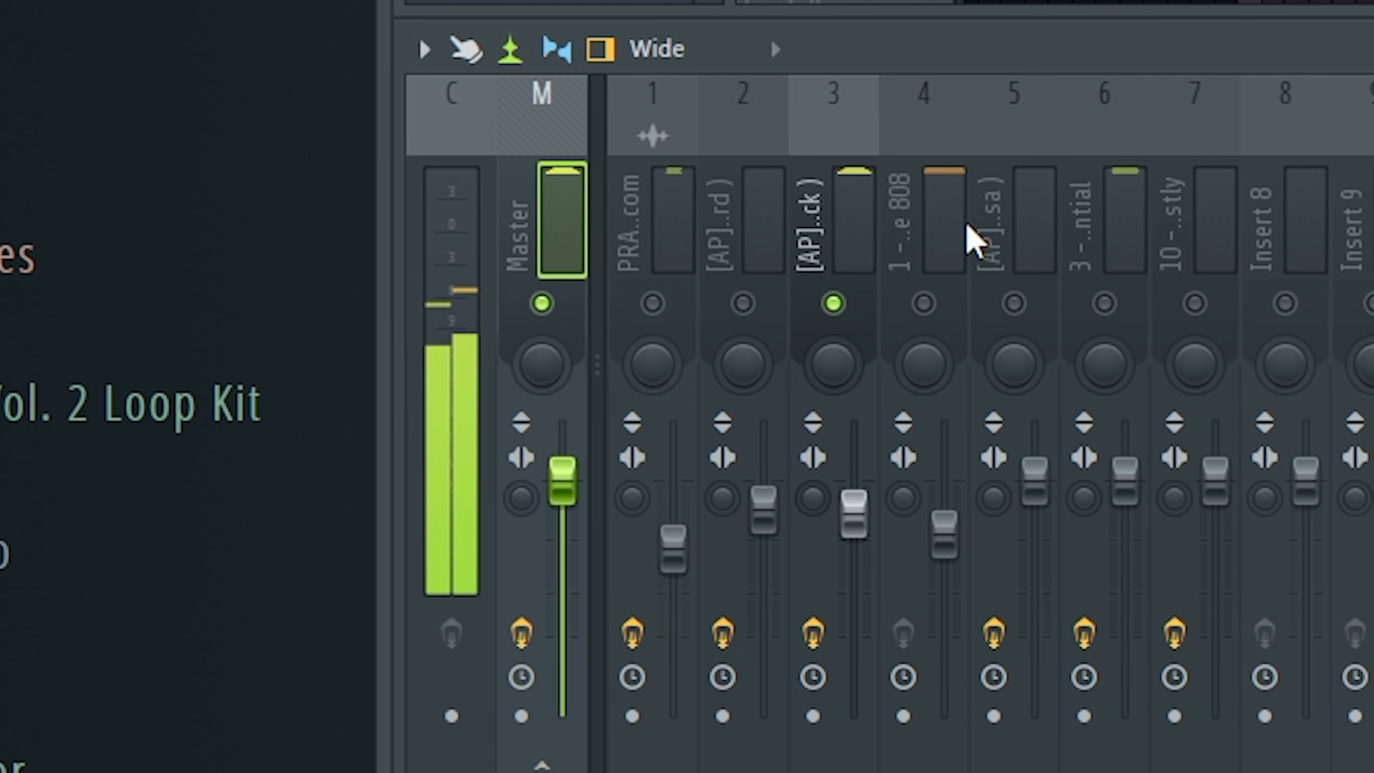
Unmute the Nasa snare on insert 4, lower its fader, and trim the hi-hat and clap faders to match.
left_click(448, 512)
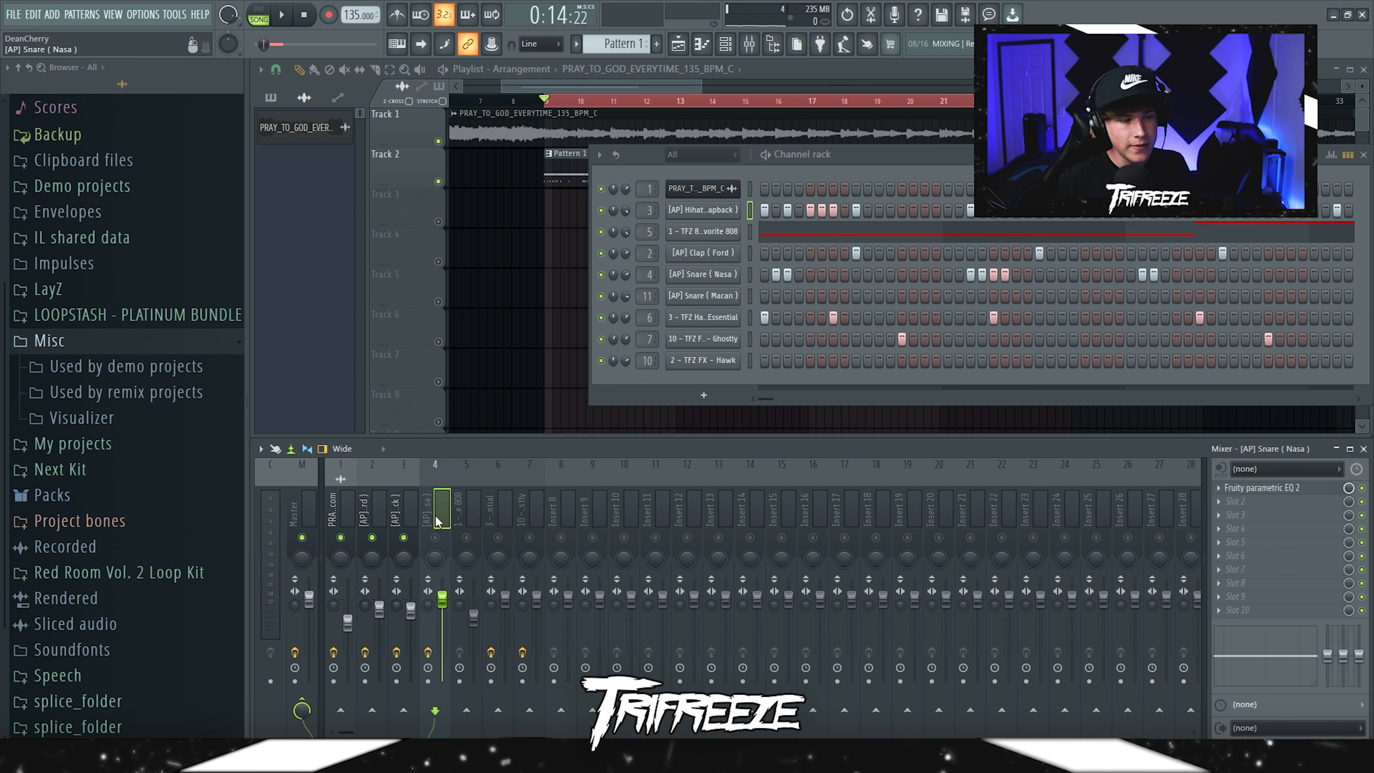
left_click(434, 538)
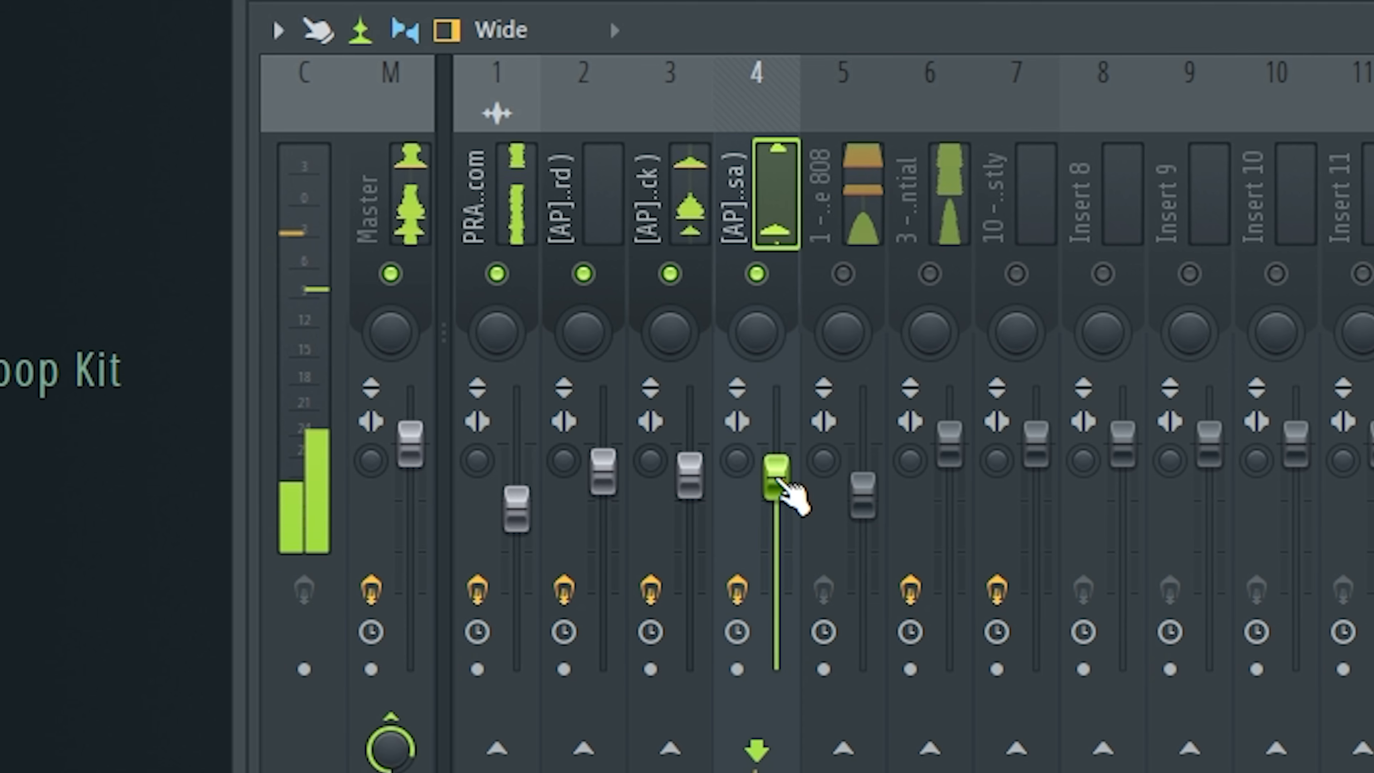
left_click_drag(442, 612, 442, 609)
left_click_drag(682, 477, 682, 480)
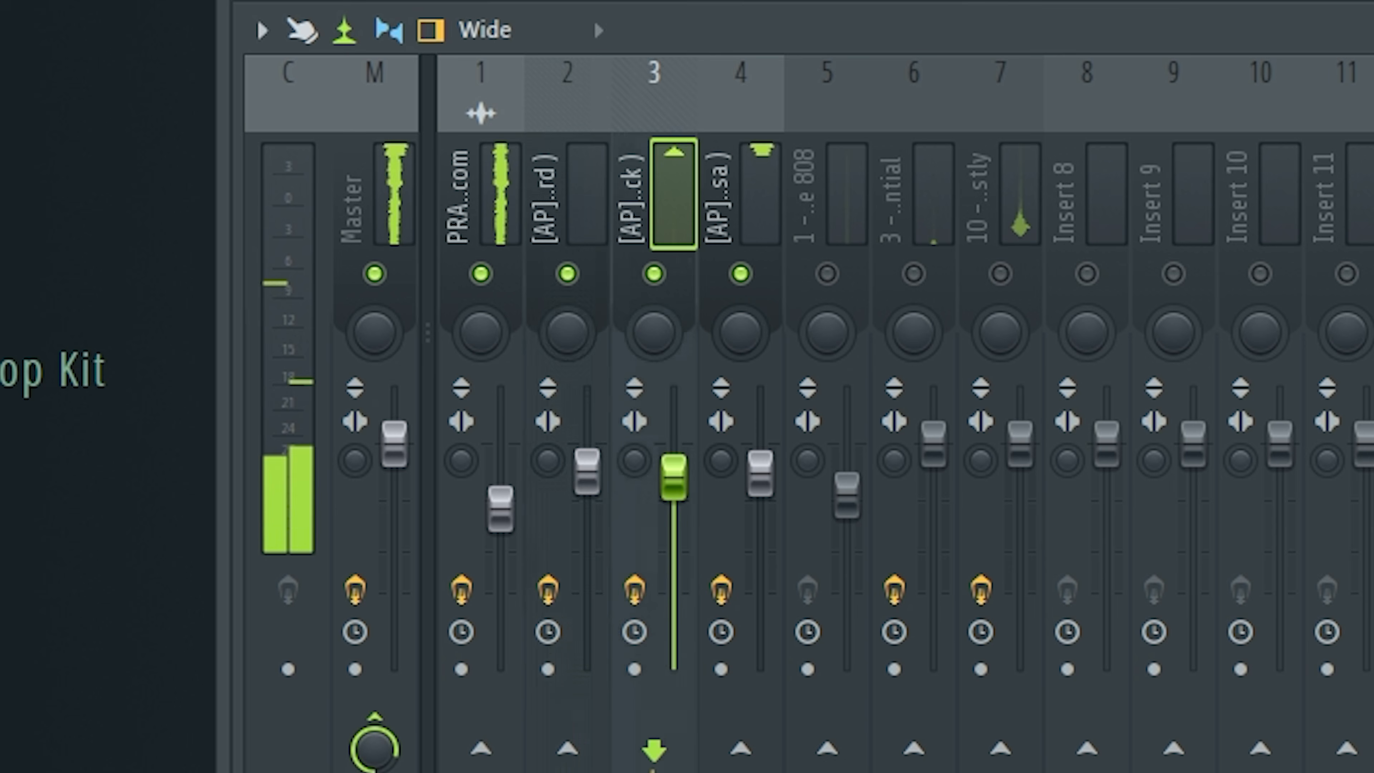
left_click_drag(595, 473, 595, 475)
left_click(682, 480)
Raise the melody fader slightly and readjust the clap and hi-hat faders around it.
left_click_drag(492, 512, 493, 503)
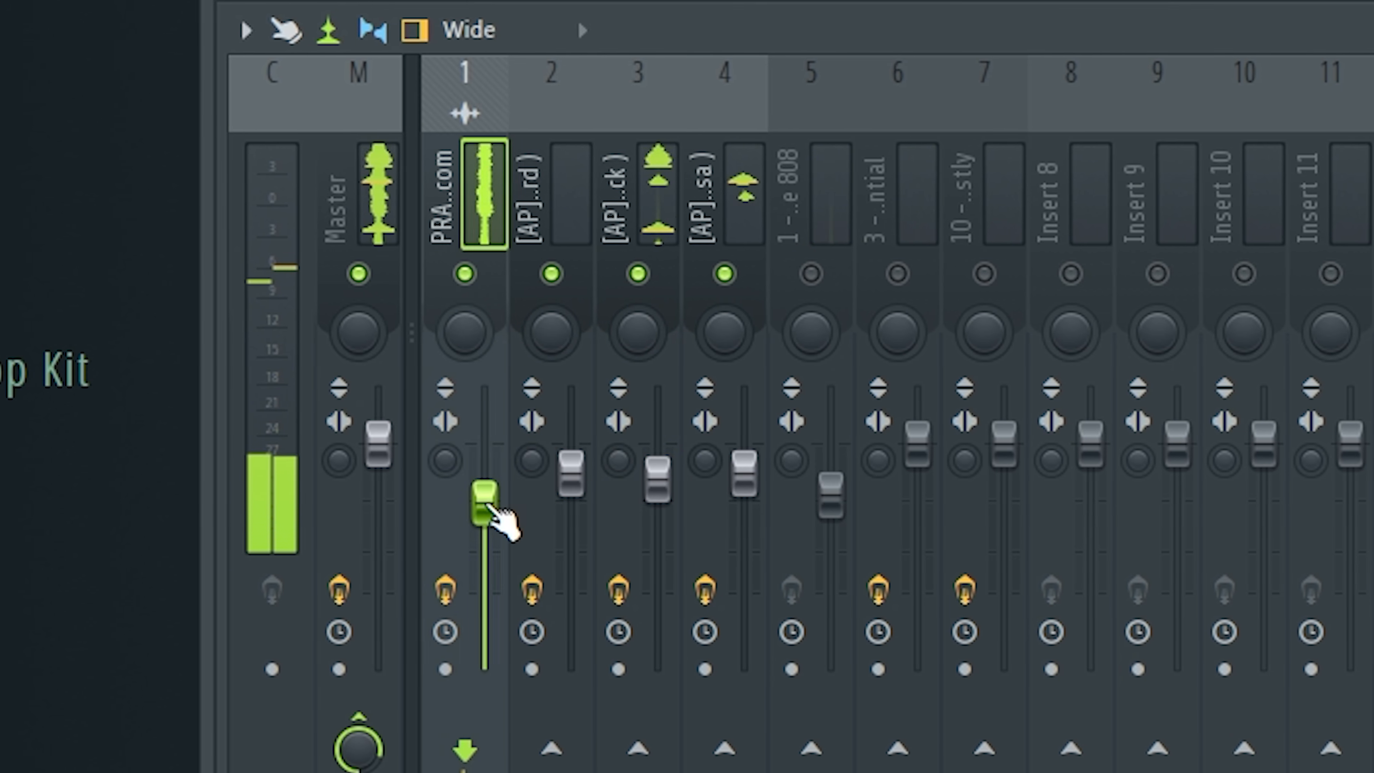
mouse_move(579, 473)
left_mouse_down()
mouse_move(650, 491)
mouse_move(564, 484)
left_mouse_up()
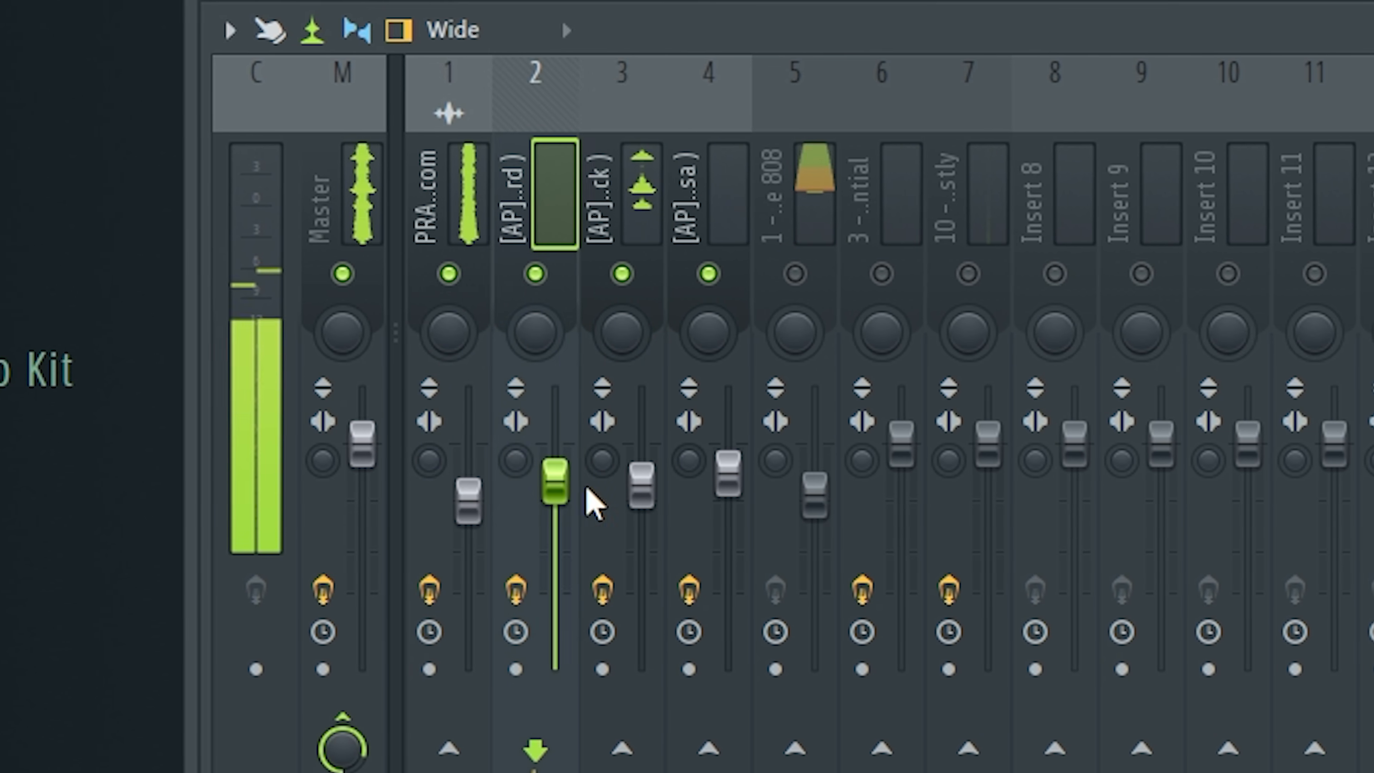
left_click_drag(649, 487, 649, 485)
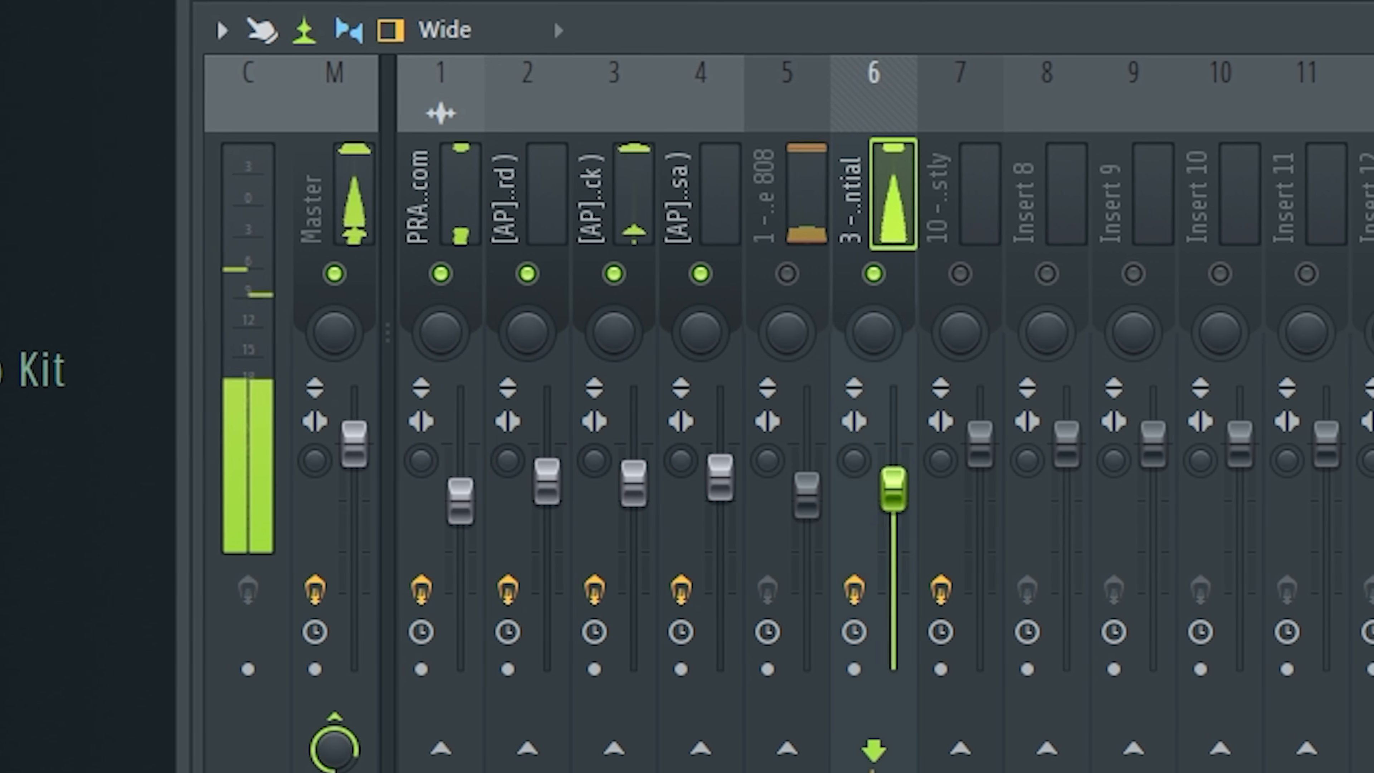
Bring the Essential sound on insert 6 and the Ghostly FX on insert 7 into the mix, balancing their faders with the snare and clap.
left_click_drag(894, 489, 894, 473)
left_click_drag(720, 477, 721, 475)
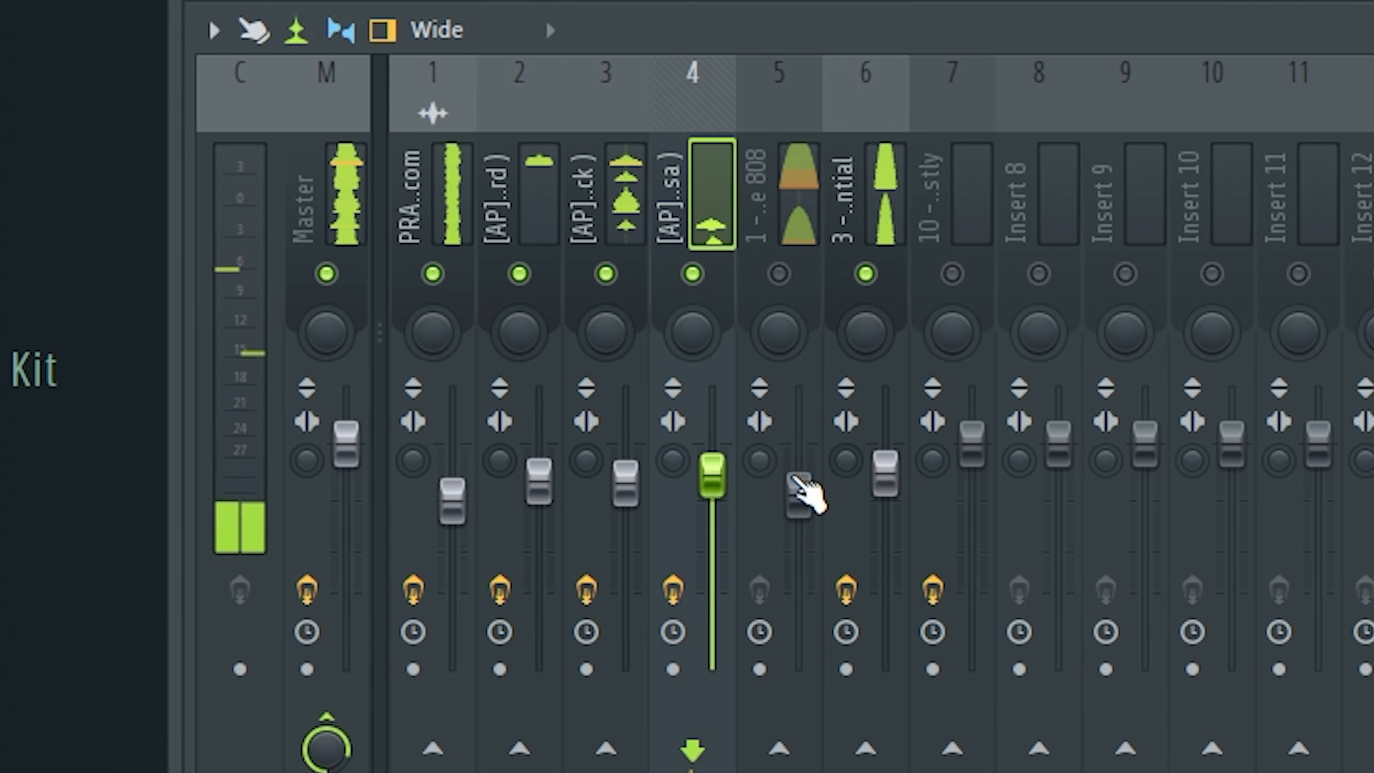
left_click_drag(894, 474, 963, 465)
left_click(944, 274)
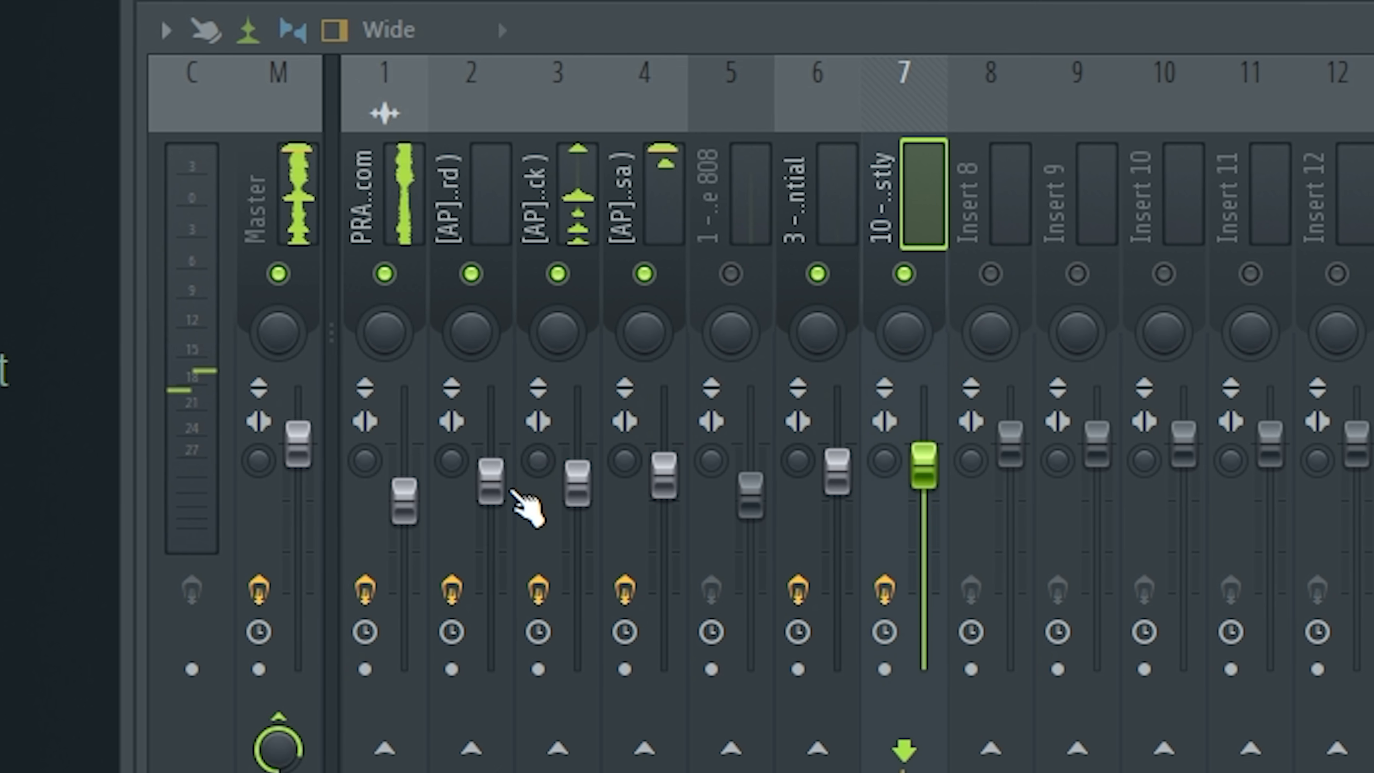
left_click_drag(498, 479, 499, 481)
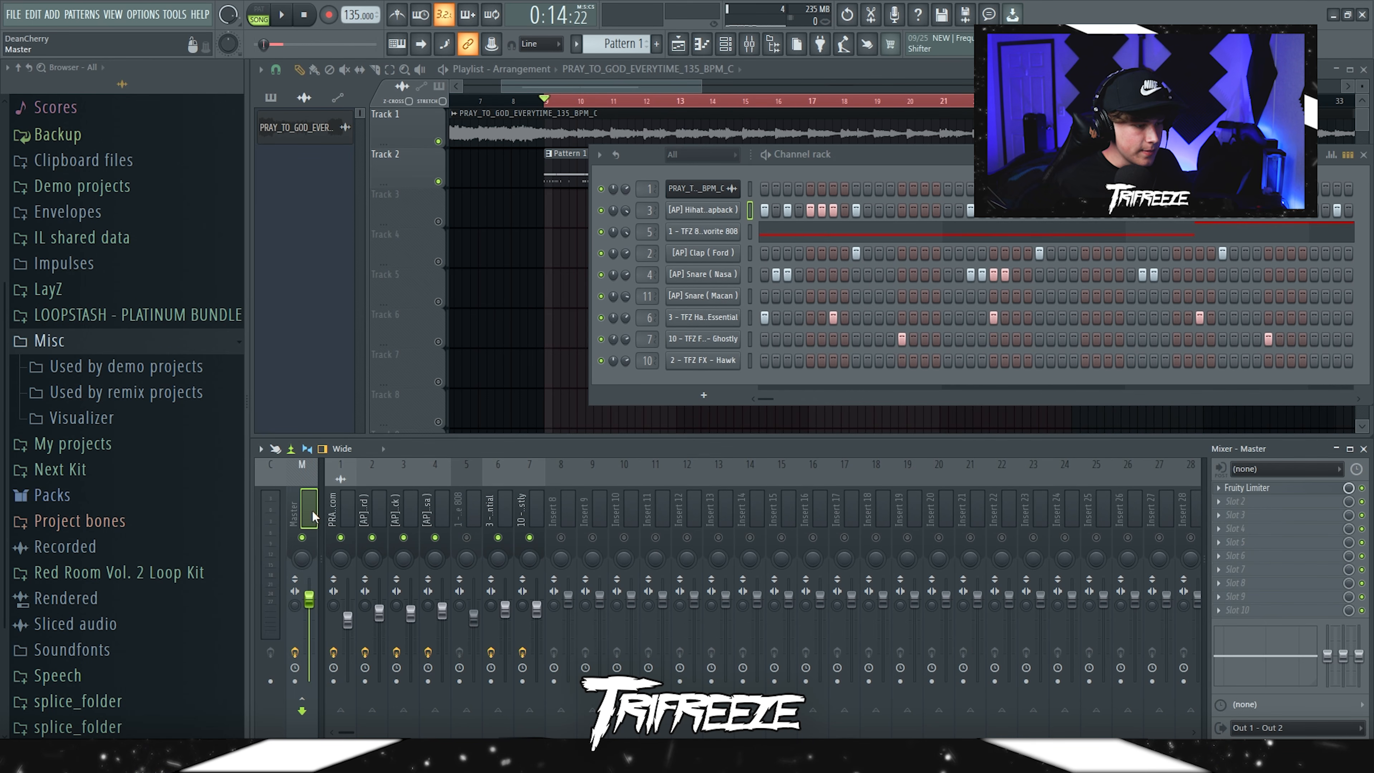
Bring the 808 back into the mix and render the armed Master track to a wave file.
left_click(471, 506)
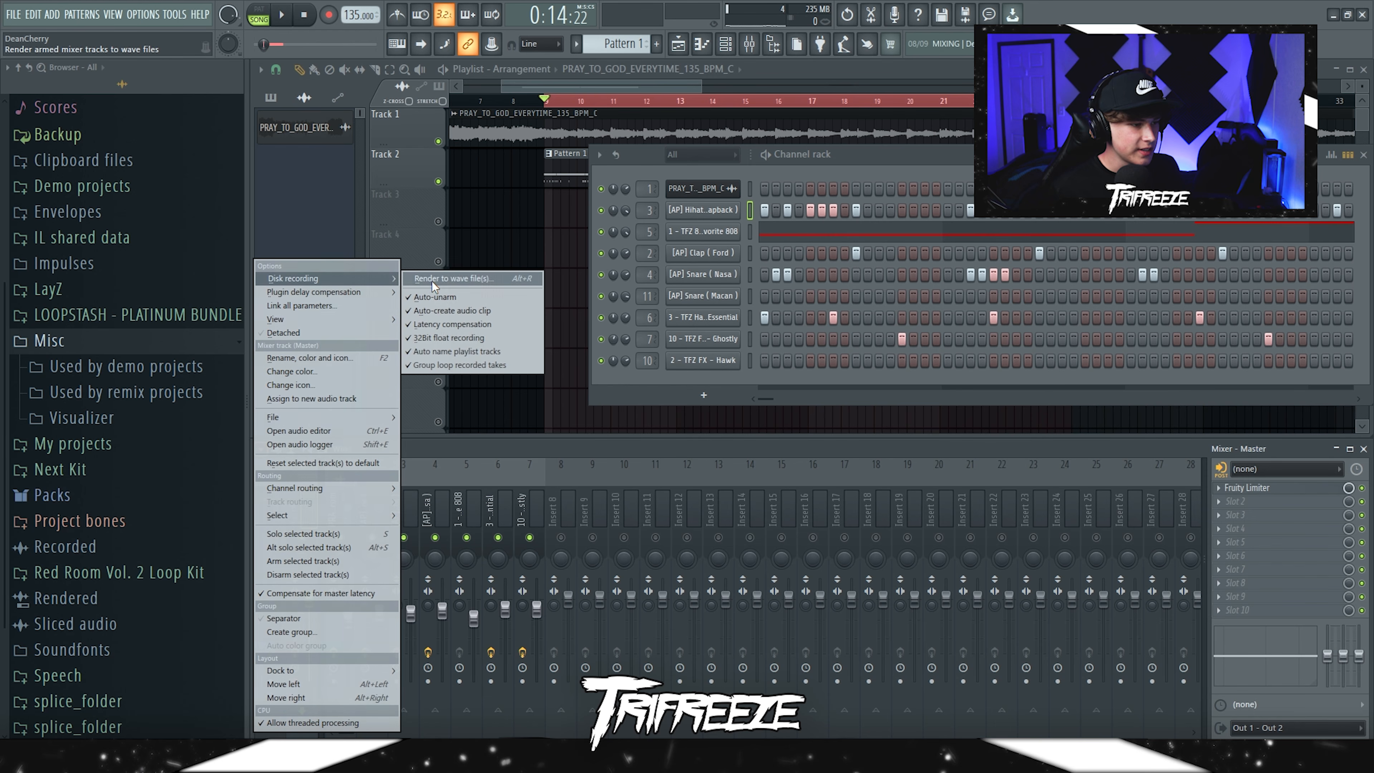
left_click(432, 282)
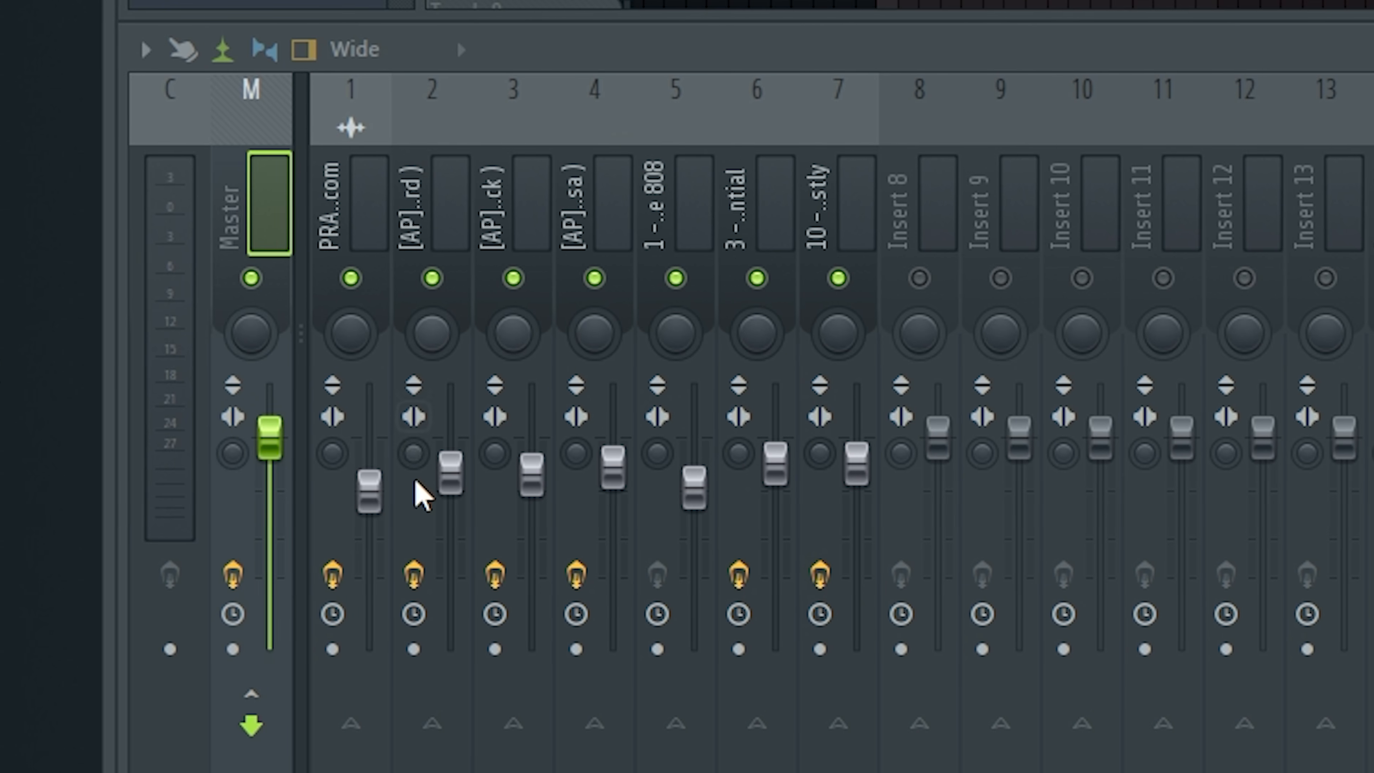
Throw off the mixer balance by raising the clap fader slightly and lowering the melody, hi-hat, snare, 808, Essential and Ghostly FX faders.
left_click_drag(348, 621, 379, 609)
left_click_drag(601, 468, 622, 490)
left_click_drag(844, 463, 845, 515)
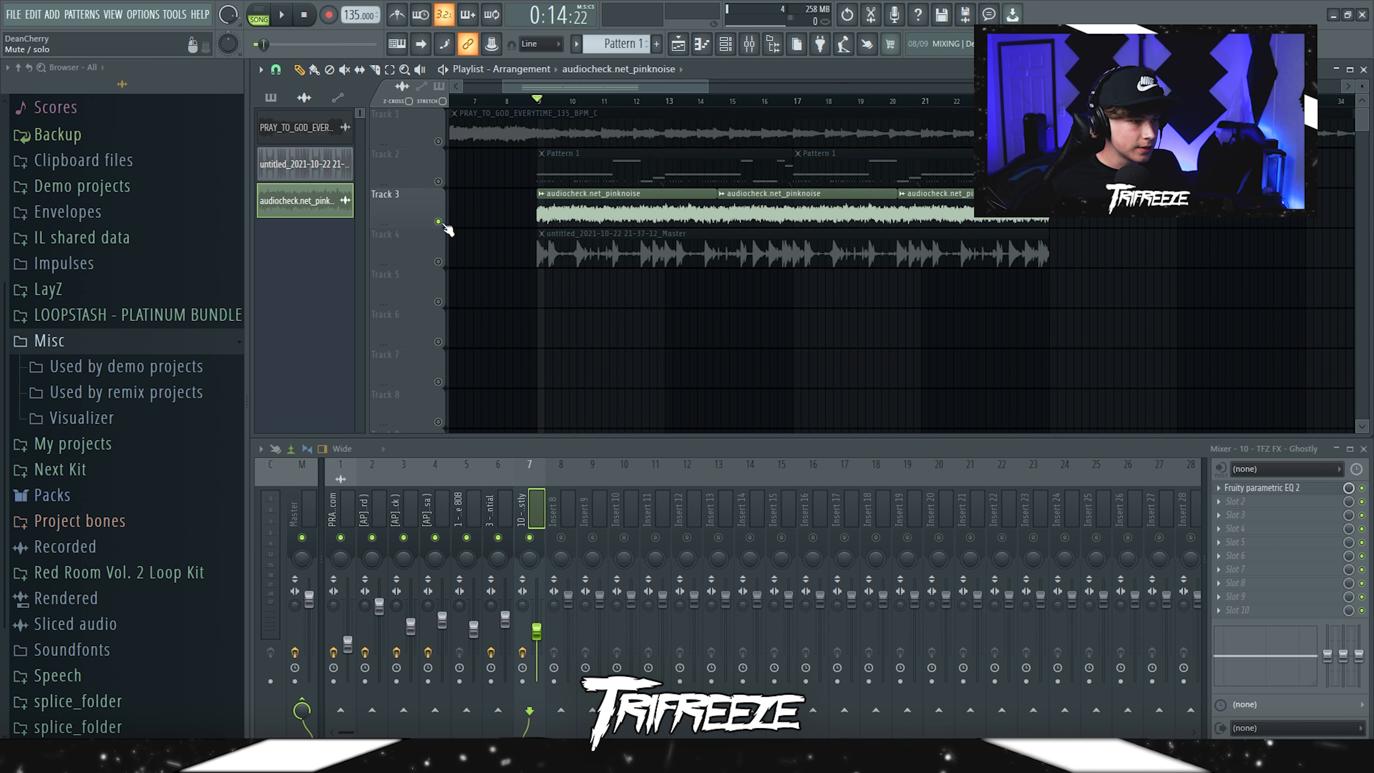
Route the pink noise clip to mixer insert 8 and relevel the melody and clap faders individually against it.
left_click_drag(448, 229, 565, 508)
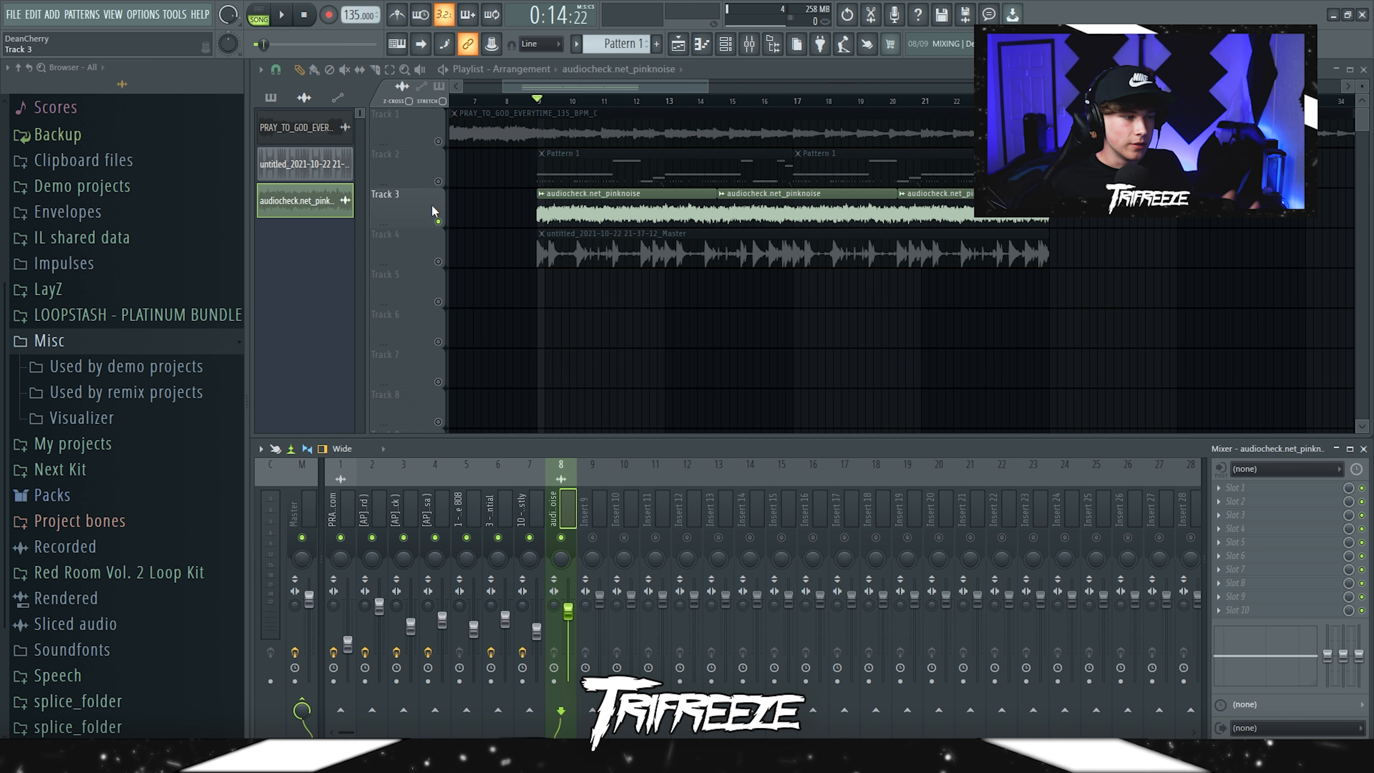
left_click_drag(347, 645, 353, 637)
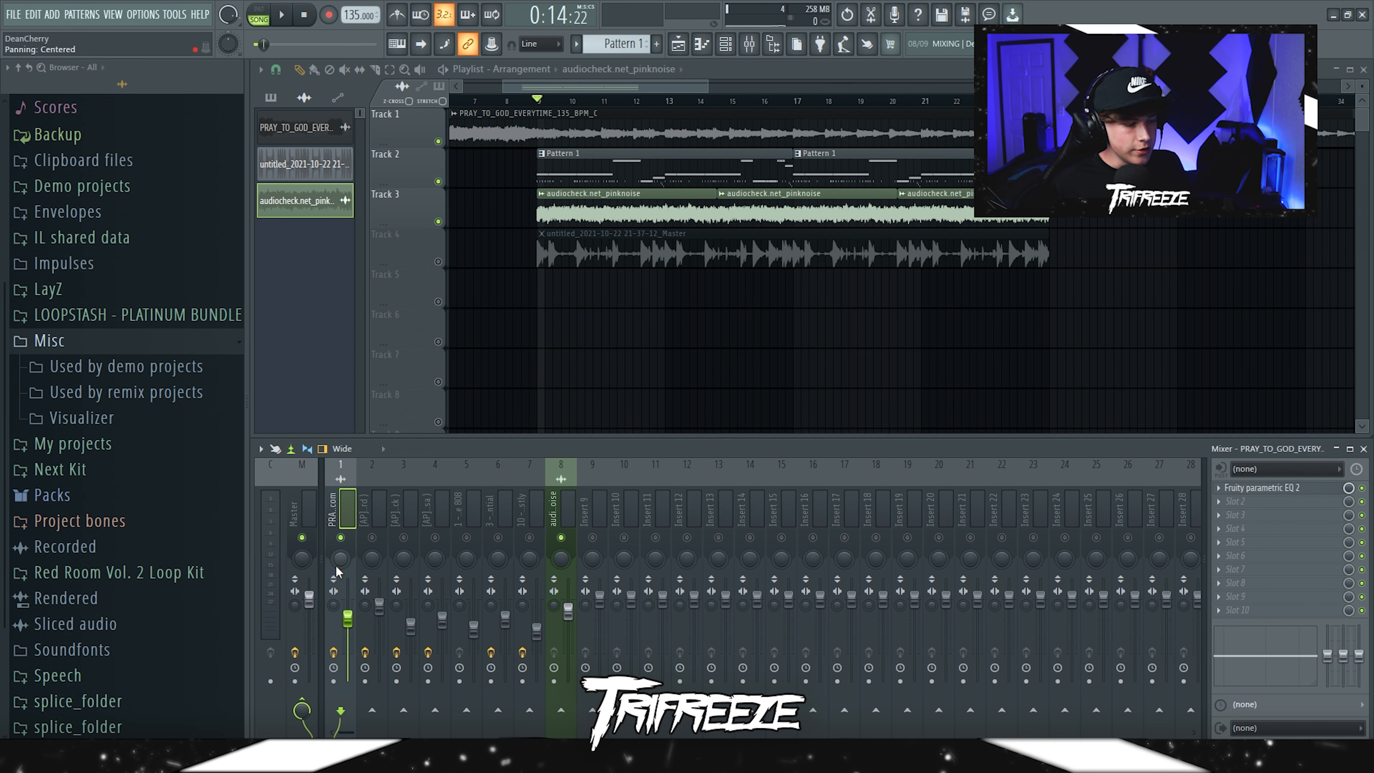
left_click(378, 541)
mouse_move(382, 609)
left_mouse_down()
mouse_move(382, 641)
mouse_move(382, 621)
left_mouse_up()
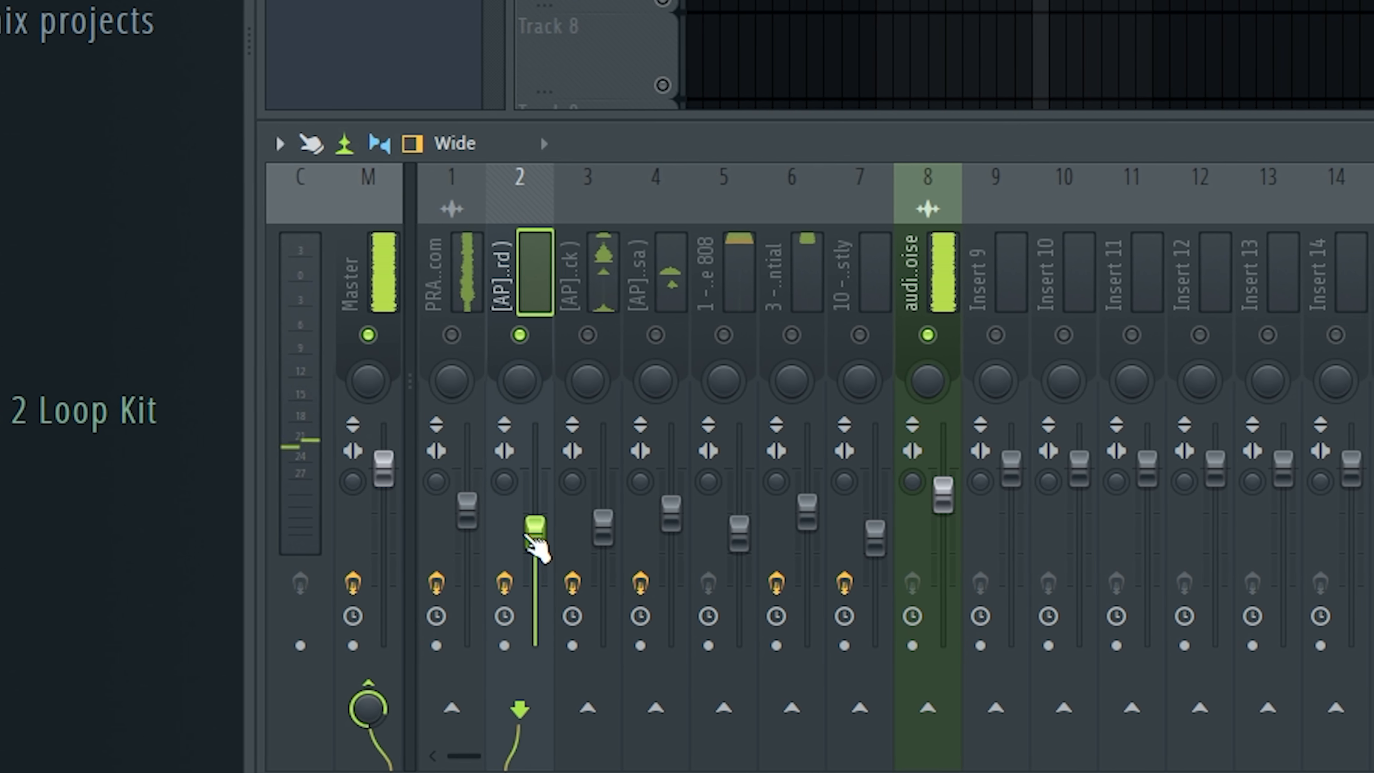
left_click(460, 510)
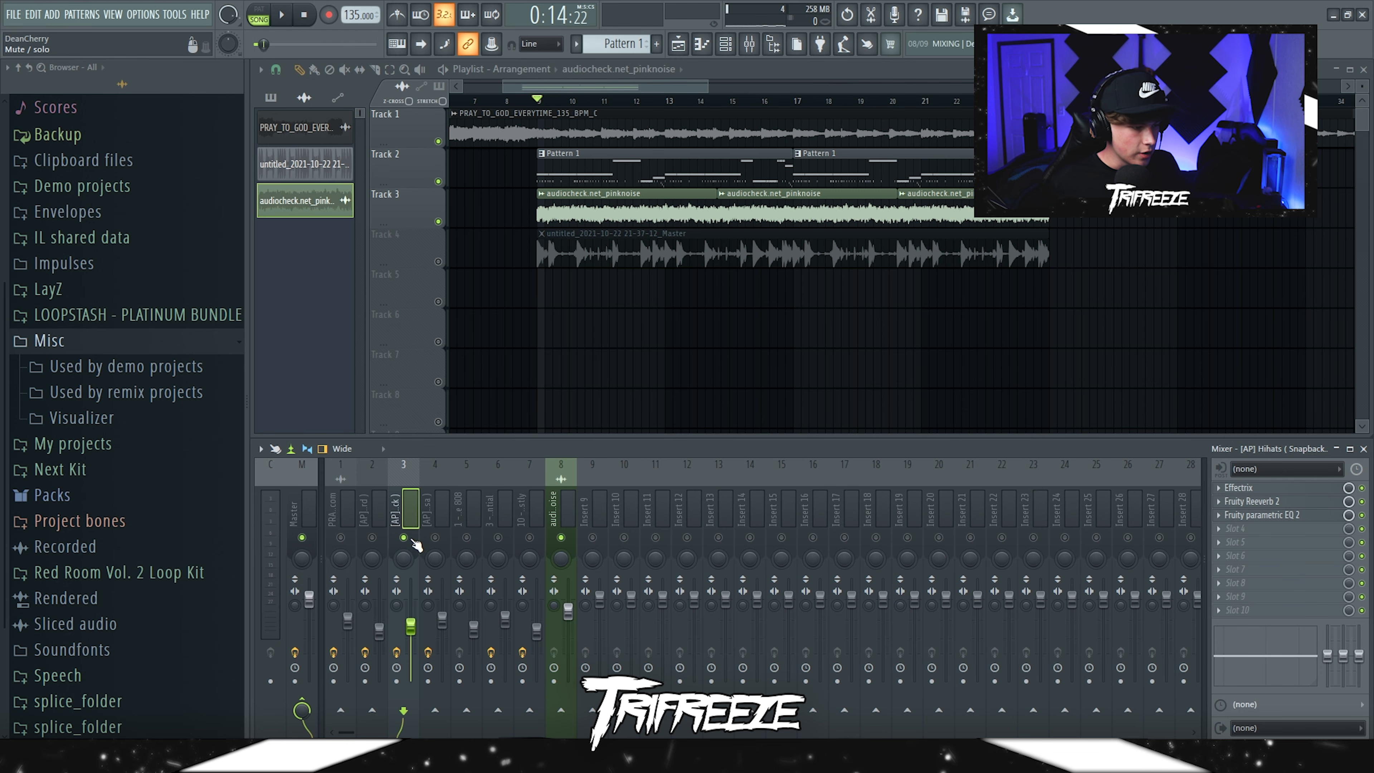
Lower the hi-hat and Nasa snare faders, checking each one on its own against the pink noise.
key("space")
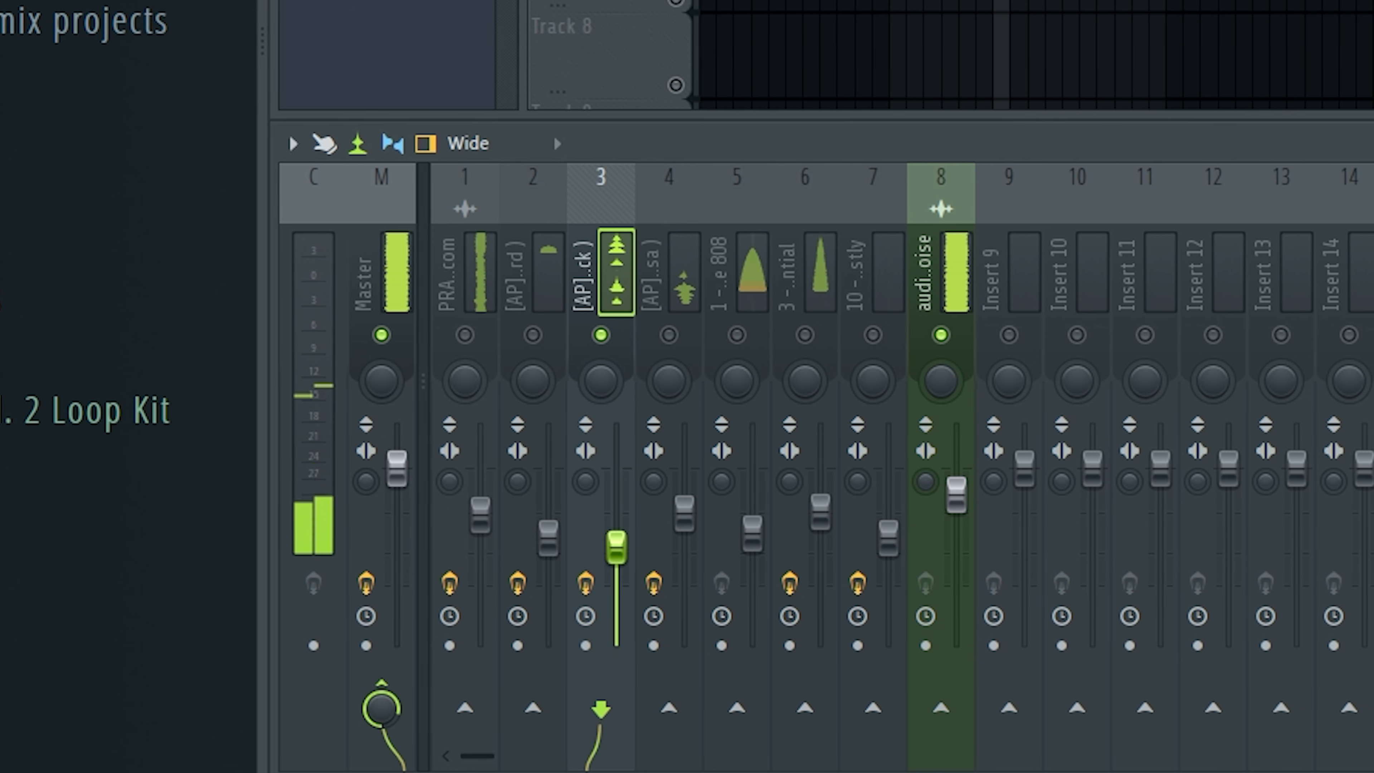
left_click(678, 511)
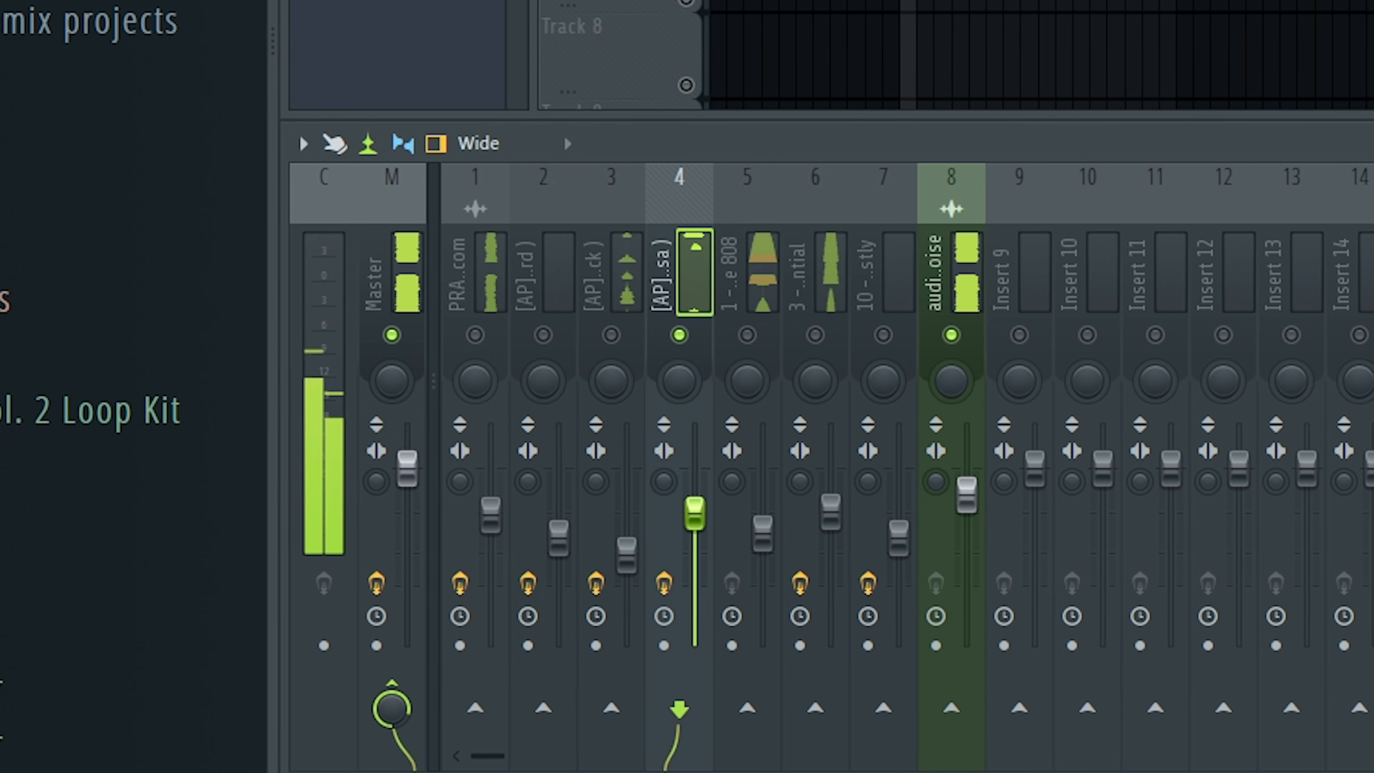
left_click_drag(442, 623, 442, 639)
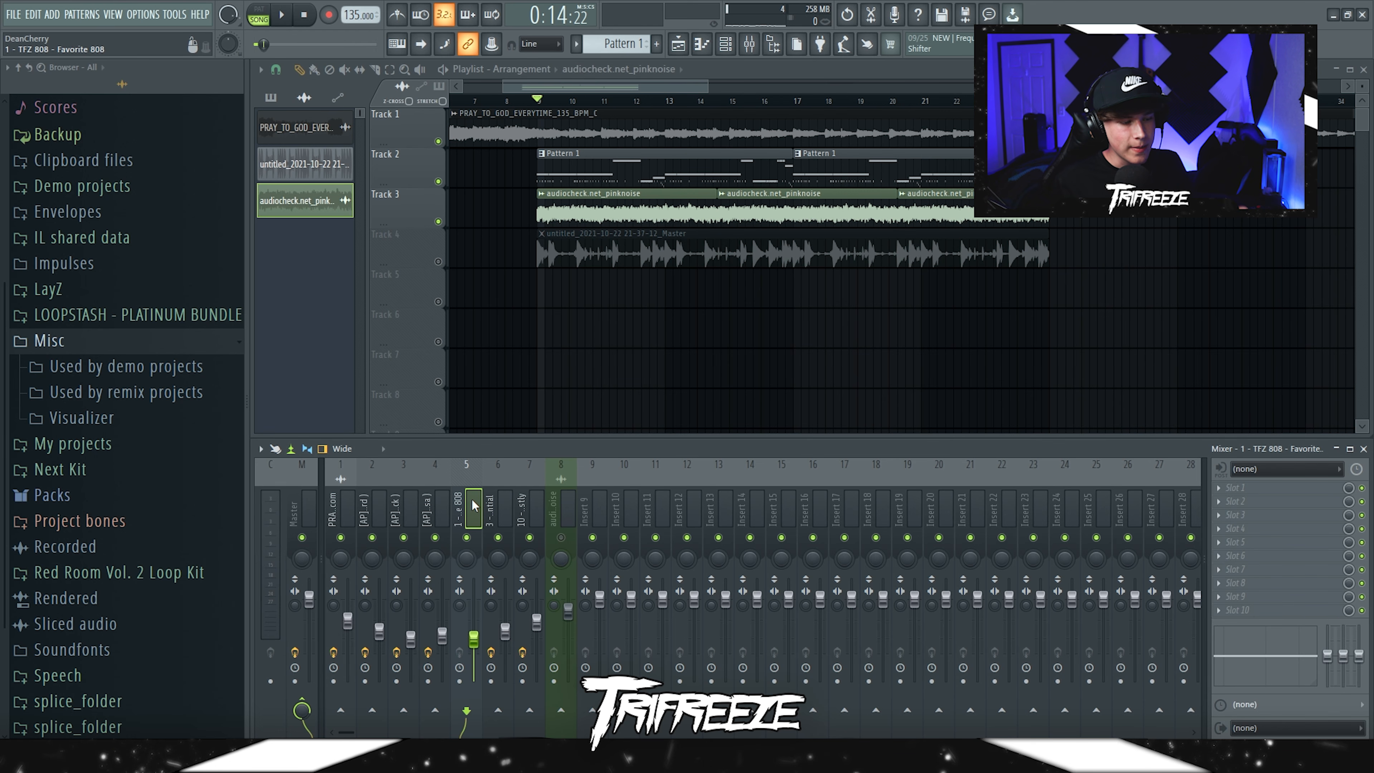
Lower the melody fader a little more and unmute the 808 on insert 5 to hear the full mix.
left_click(345, 498)
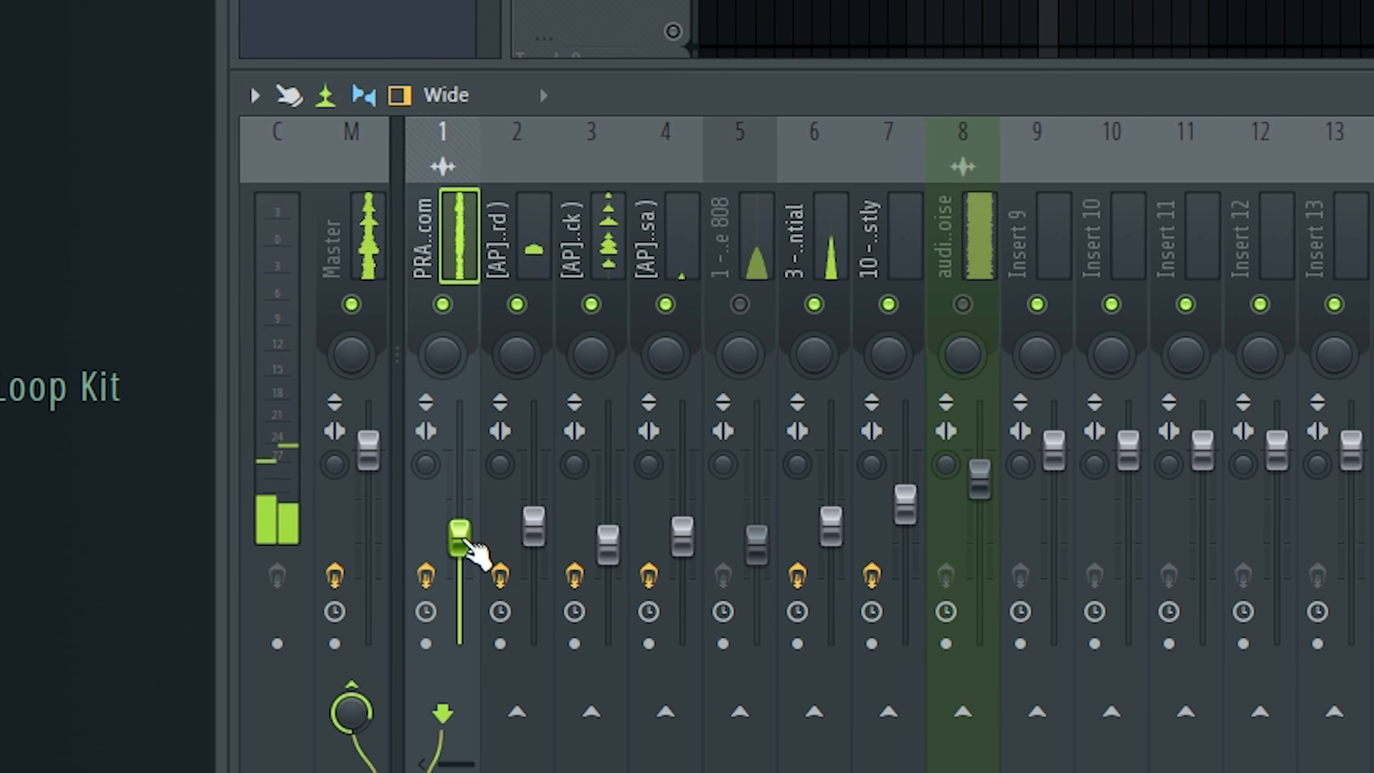
left_click(736, 308)
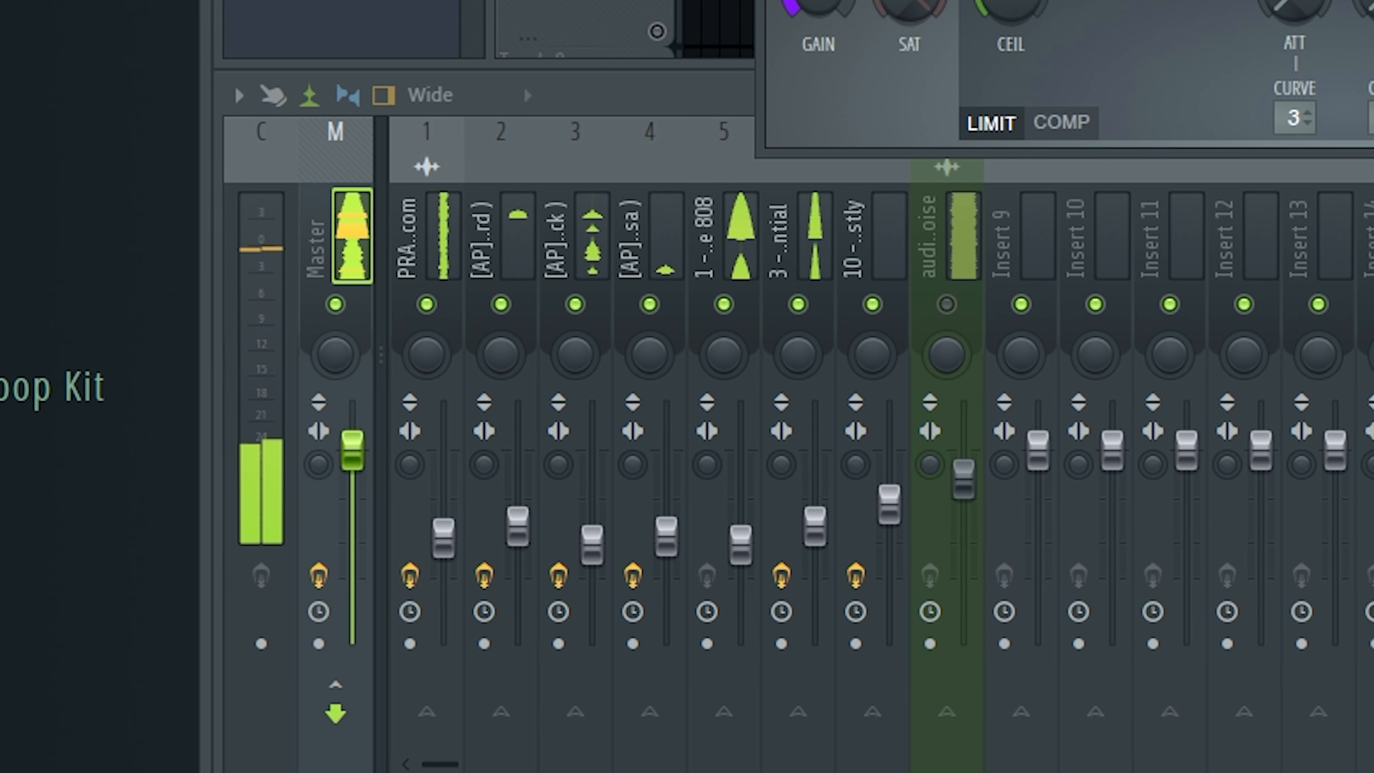
Close the master limiter window and raise the melody and Nasa snare faders very slightly.
key("Escape")
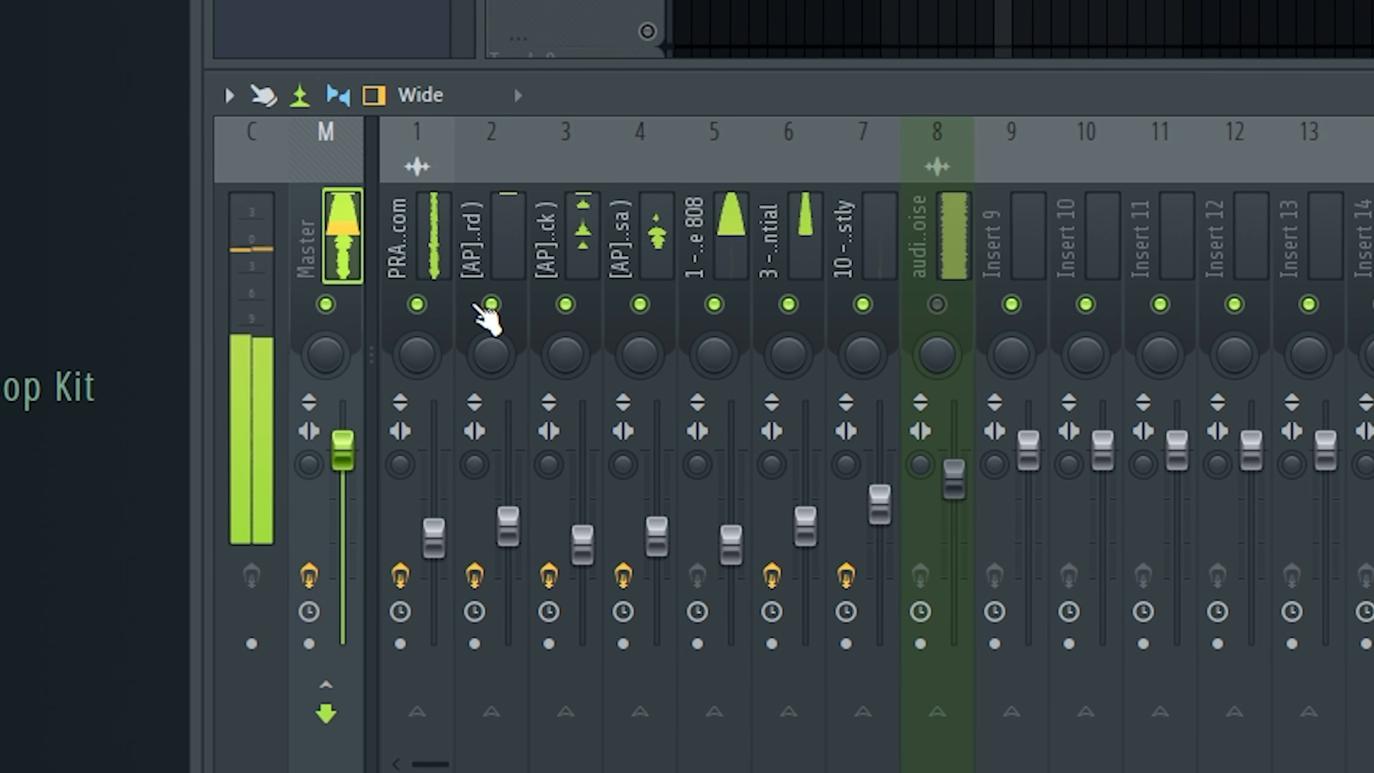
left_click(434, 544)
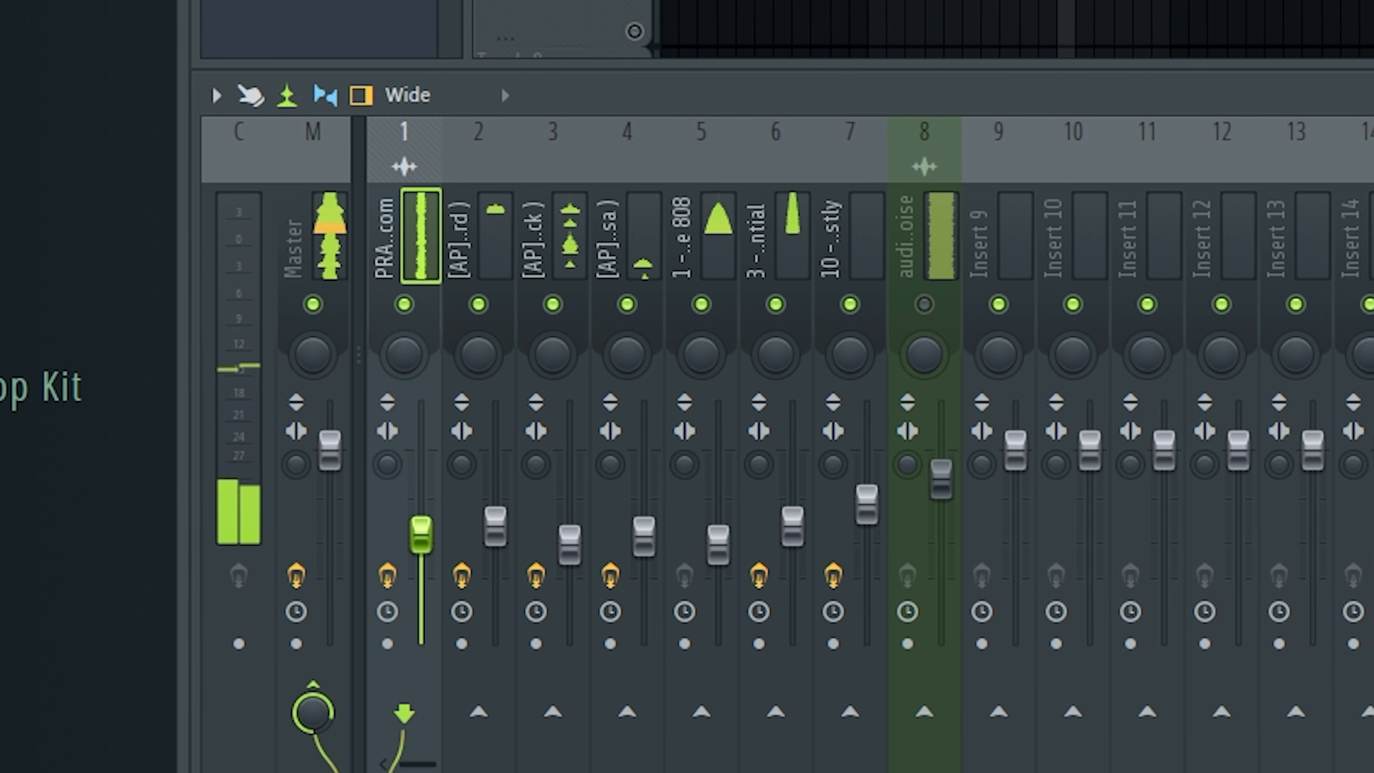
left_click_drag(640, 537, 638, 532)
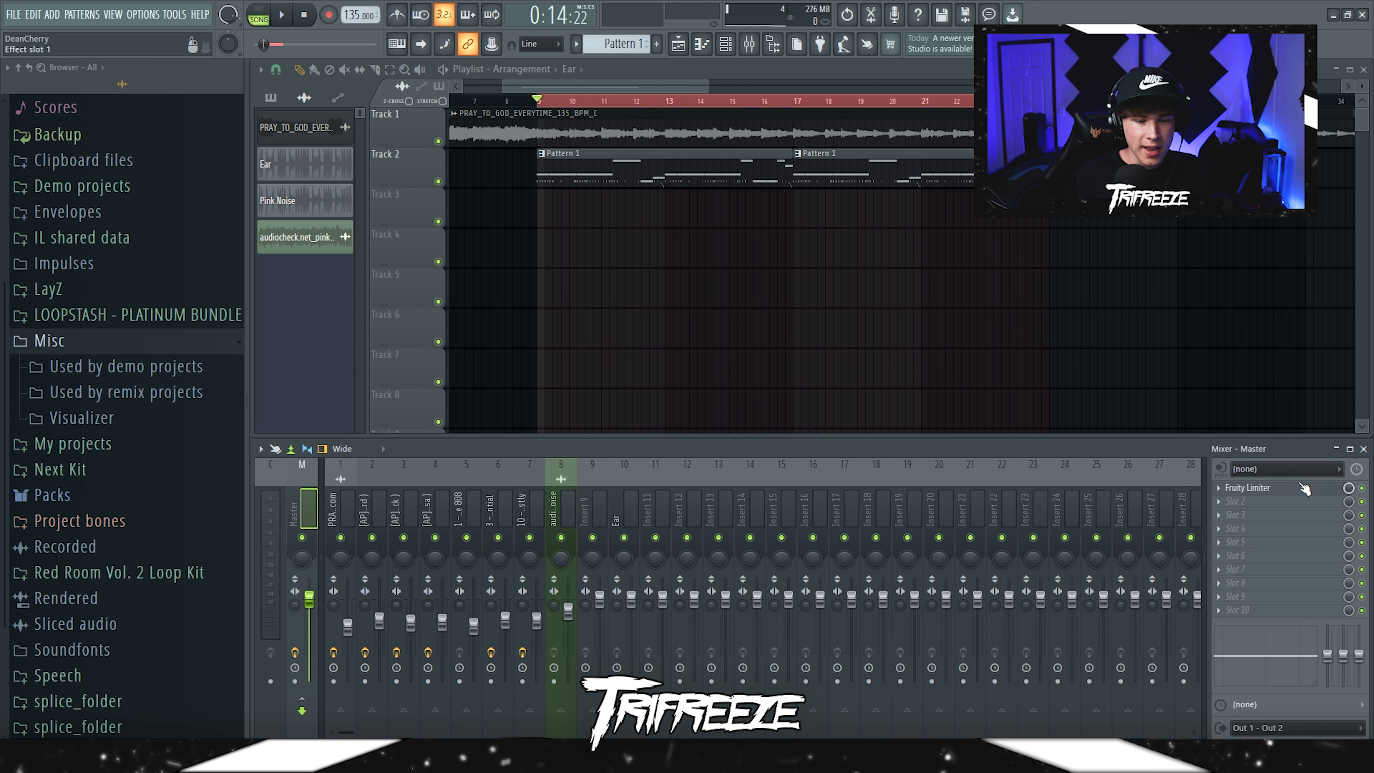
Replace the Fruity Limiter in the master's first effect slot with a fresh Fruity Limiter.
left_click(1297, 490)
left_click_drag(669, 221, 665, 212)
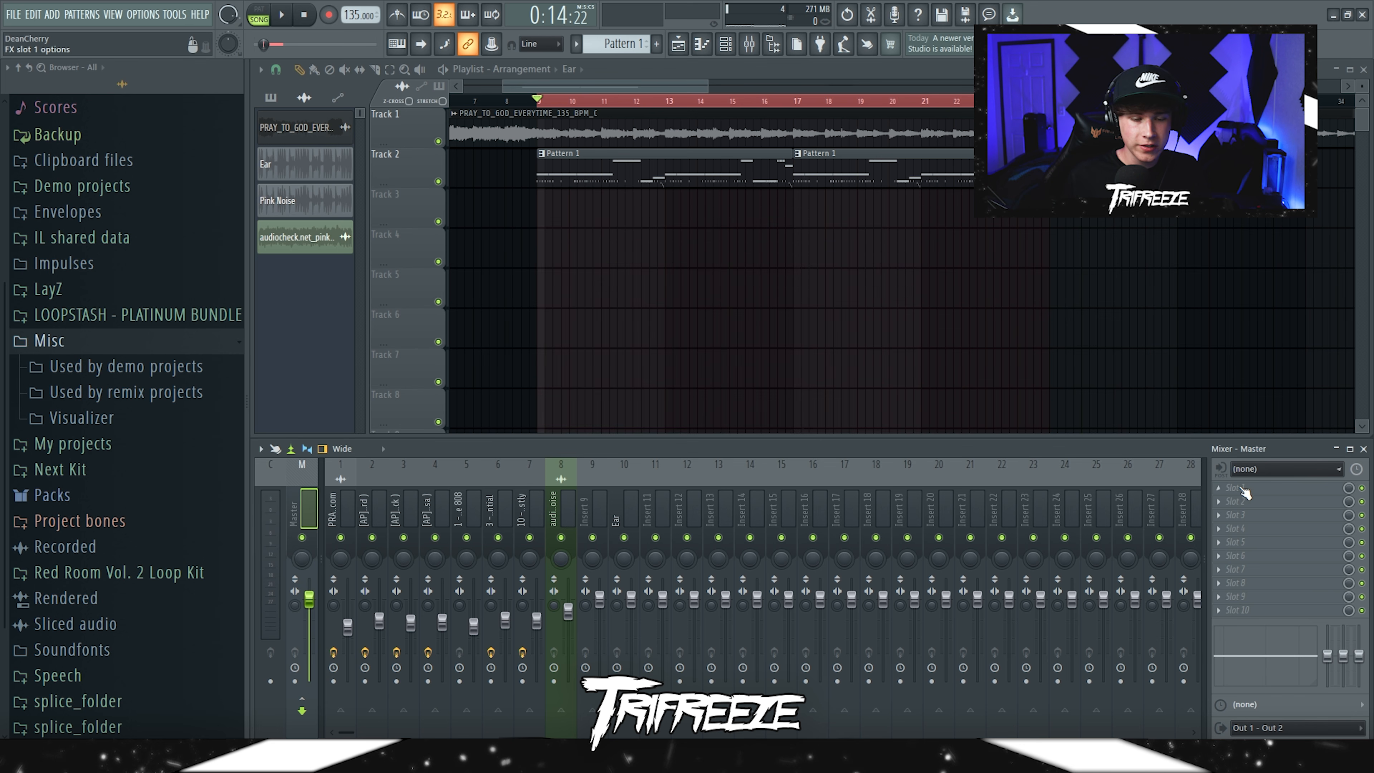
left_click(1241, 490)
left_click(1041, 26)
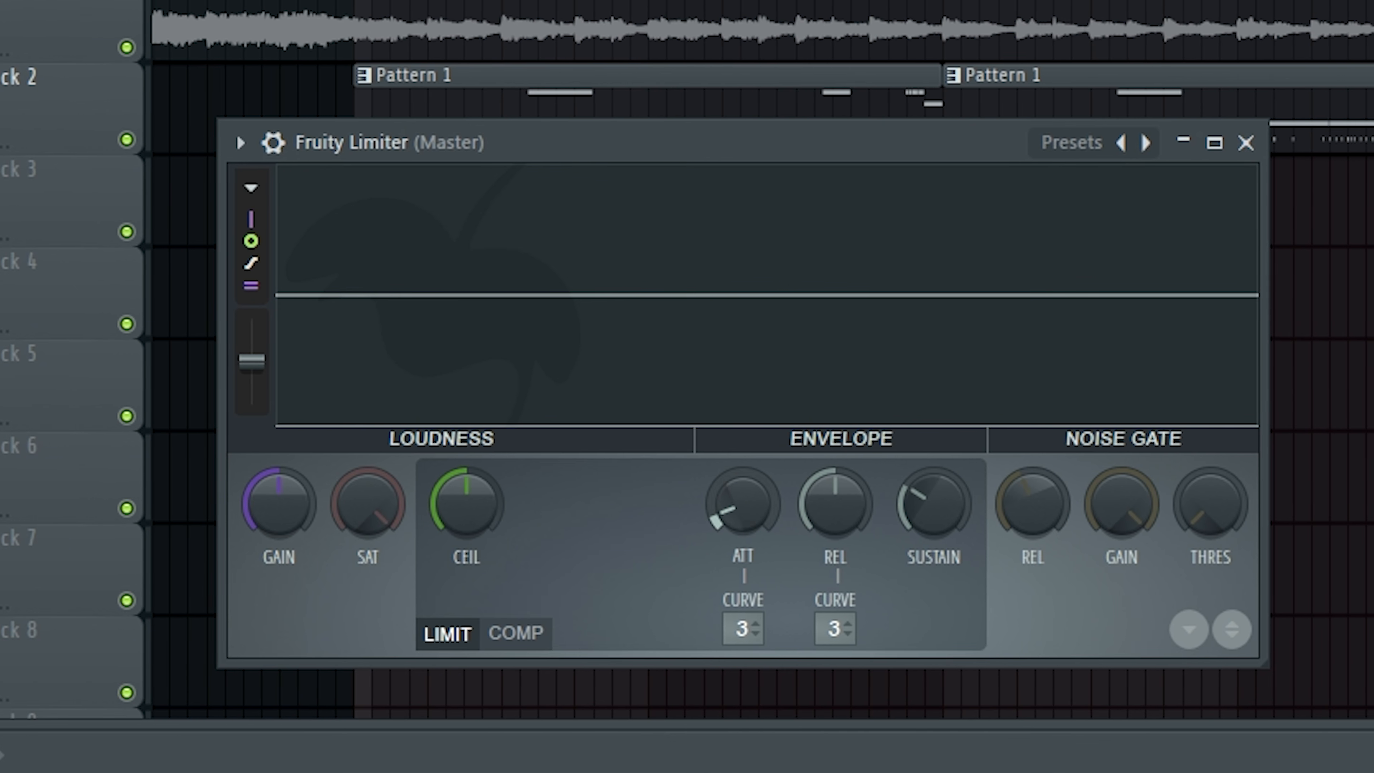
Turn the limiter's attack, release and sustain down to minimum, lower its ceiling and add saturation.
left_click_drag(747, 509, 747, 562)
left_click_drag(840, 509, 839, 606)
left_click_drag(938, 509, 938, 585)
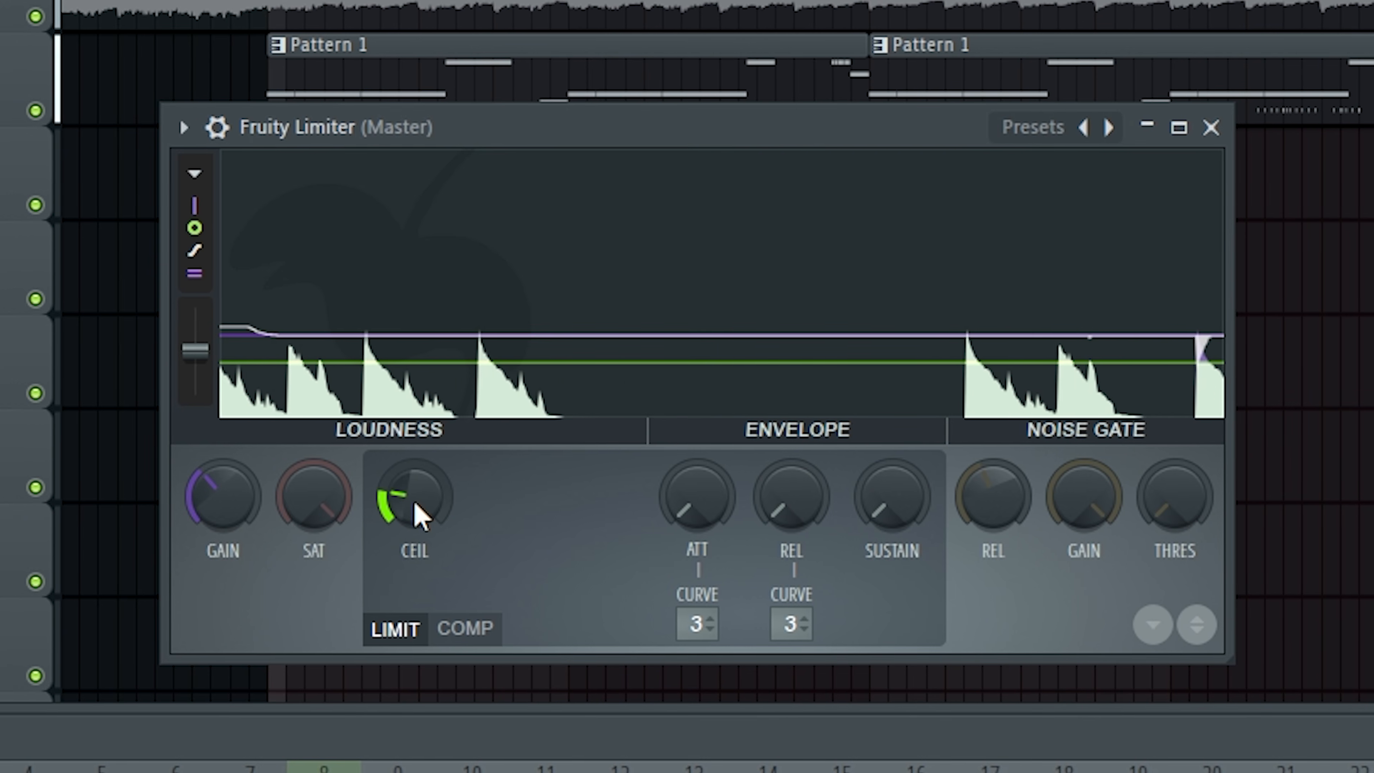
left_click_drag(594, 346, 594, 379)
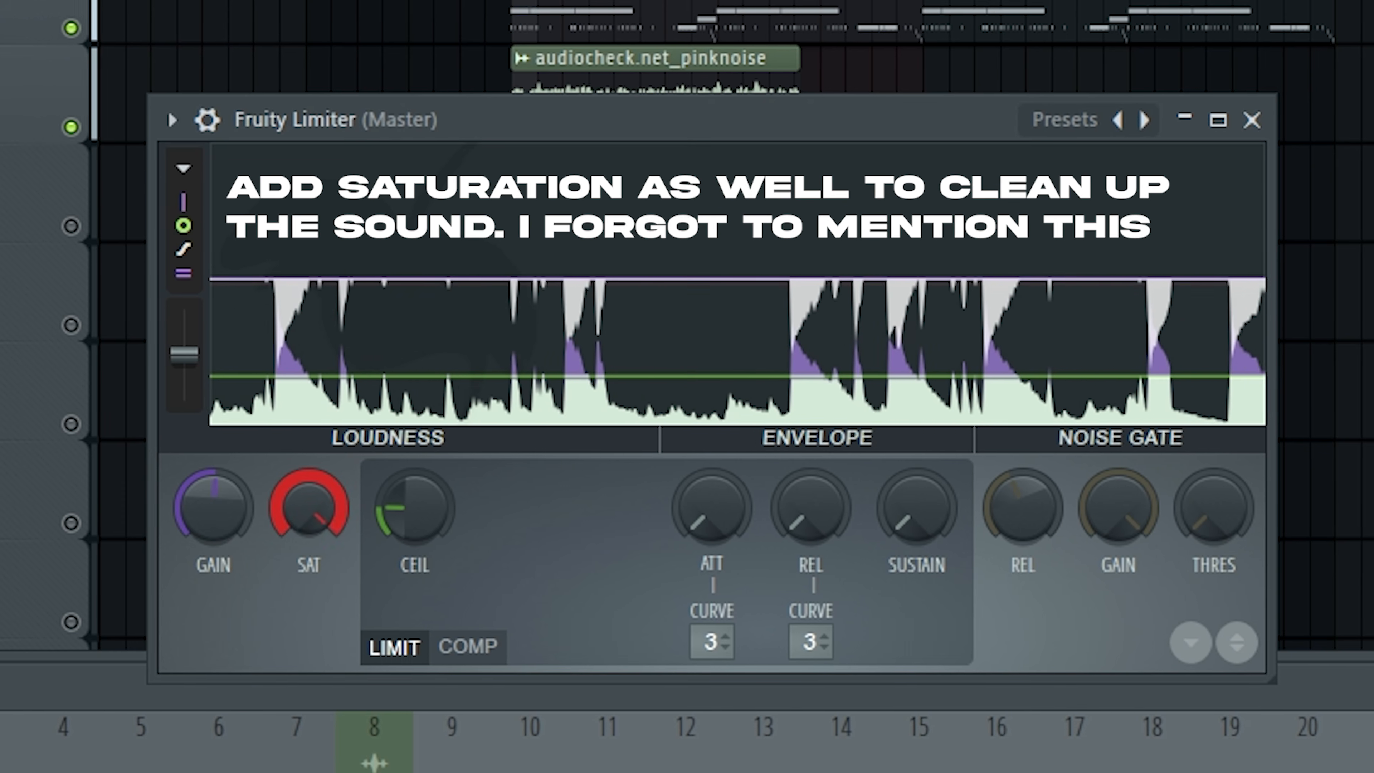
left_click_drag(308, 507, 309, 595)
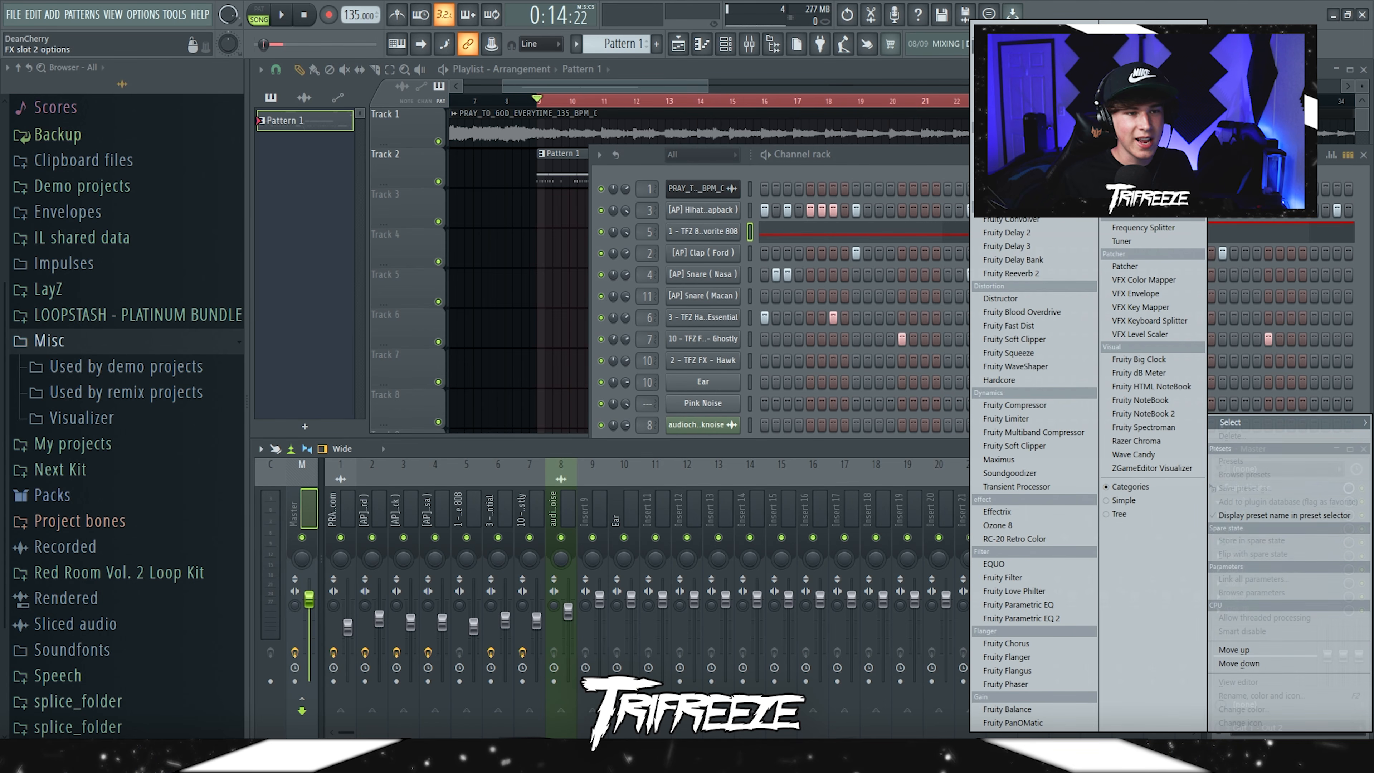
Add Fruity Compressor to the master's second effect slot with threshold -18.1 dB, ratio 3.0:1 and gain 5.2 dB.
left_click(1010, 29)
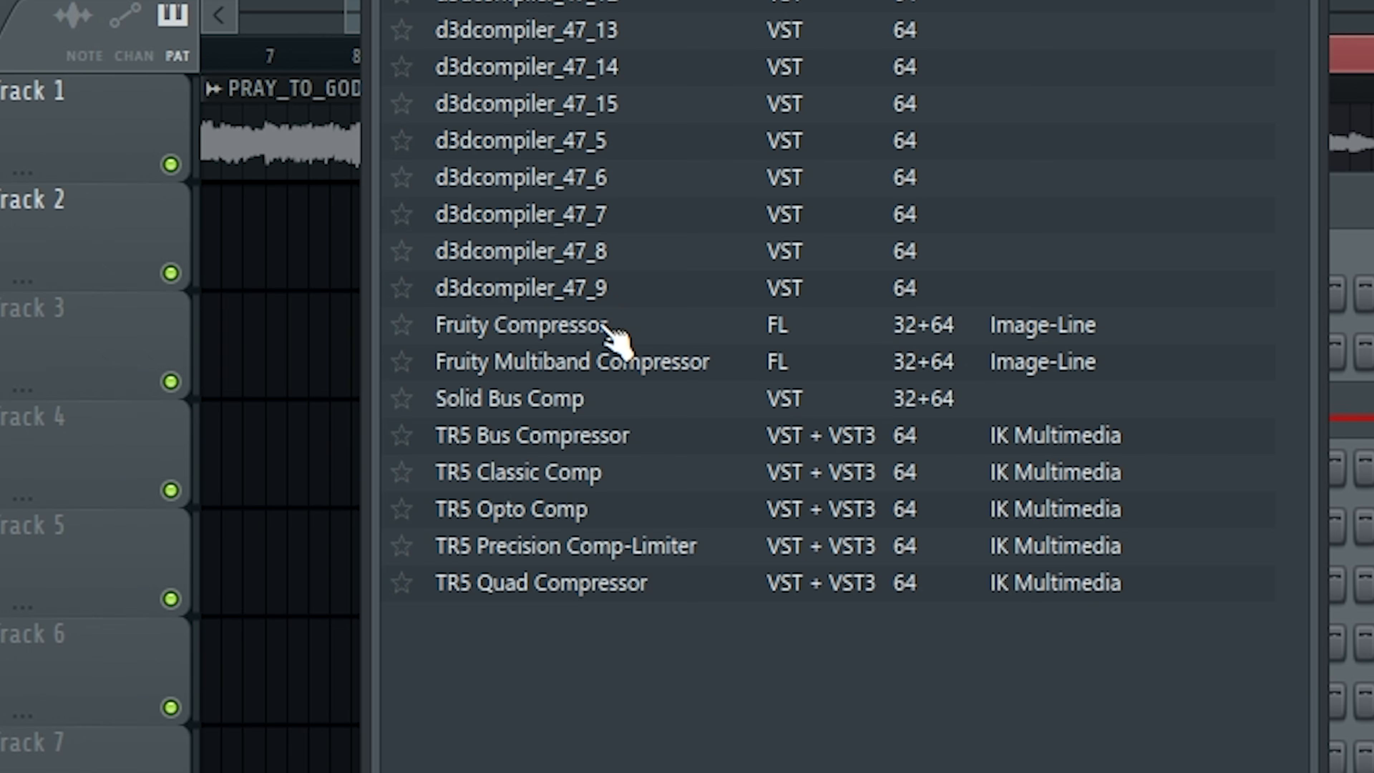
left_click(608, 327)
left_click_drag(221, 259, 660, 290)
left_click_drag(595, 356, 595, 319)
mouse_move(279, 354)
left_mouse_down()
mouse_move(279, 398)
mouse_move(274, 344)
left_mouse_up()
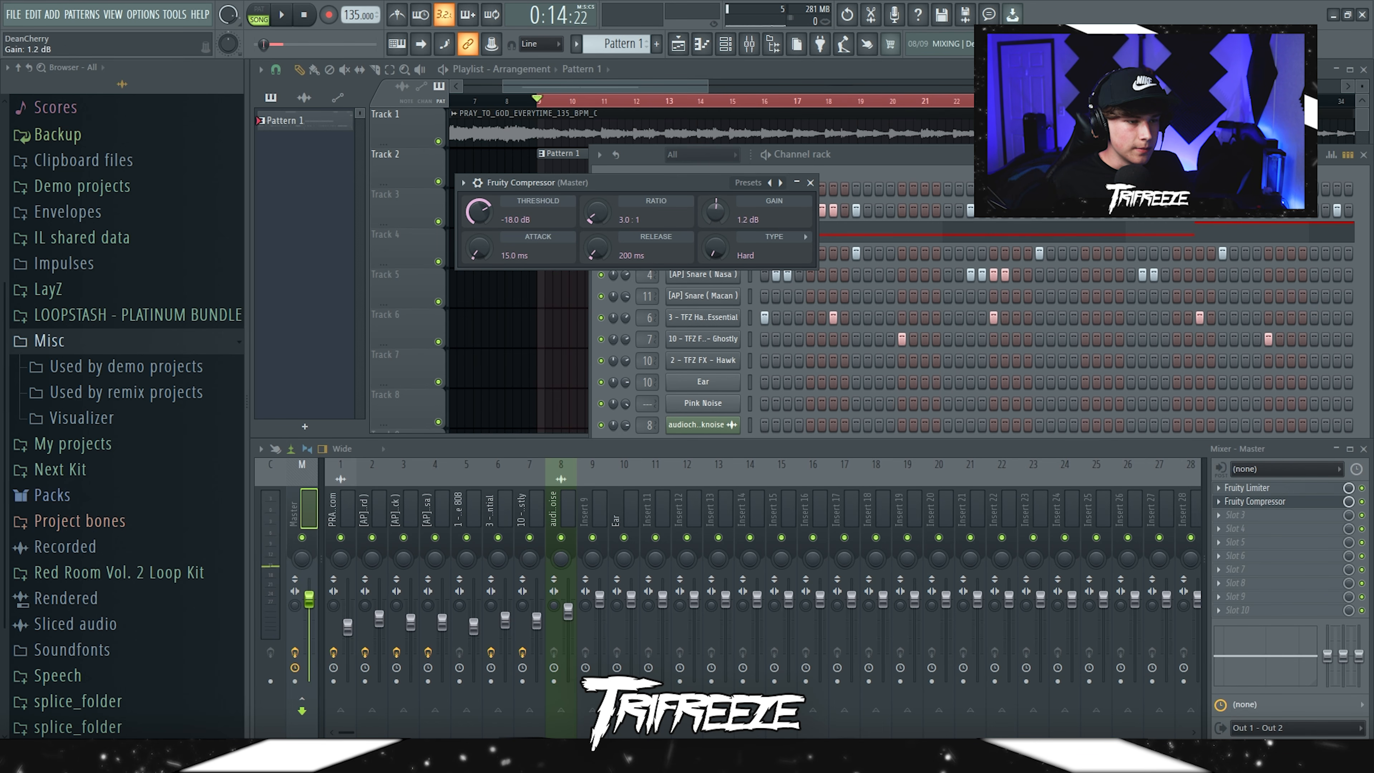
left_click_drag(715, 211, 715, 195)
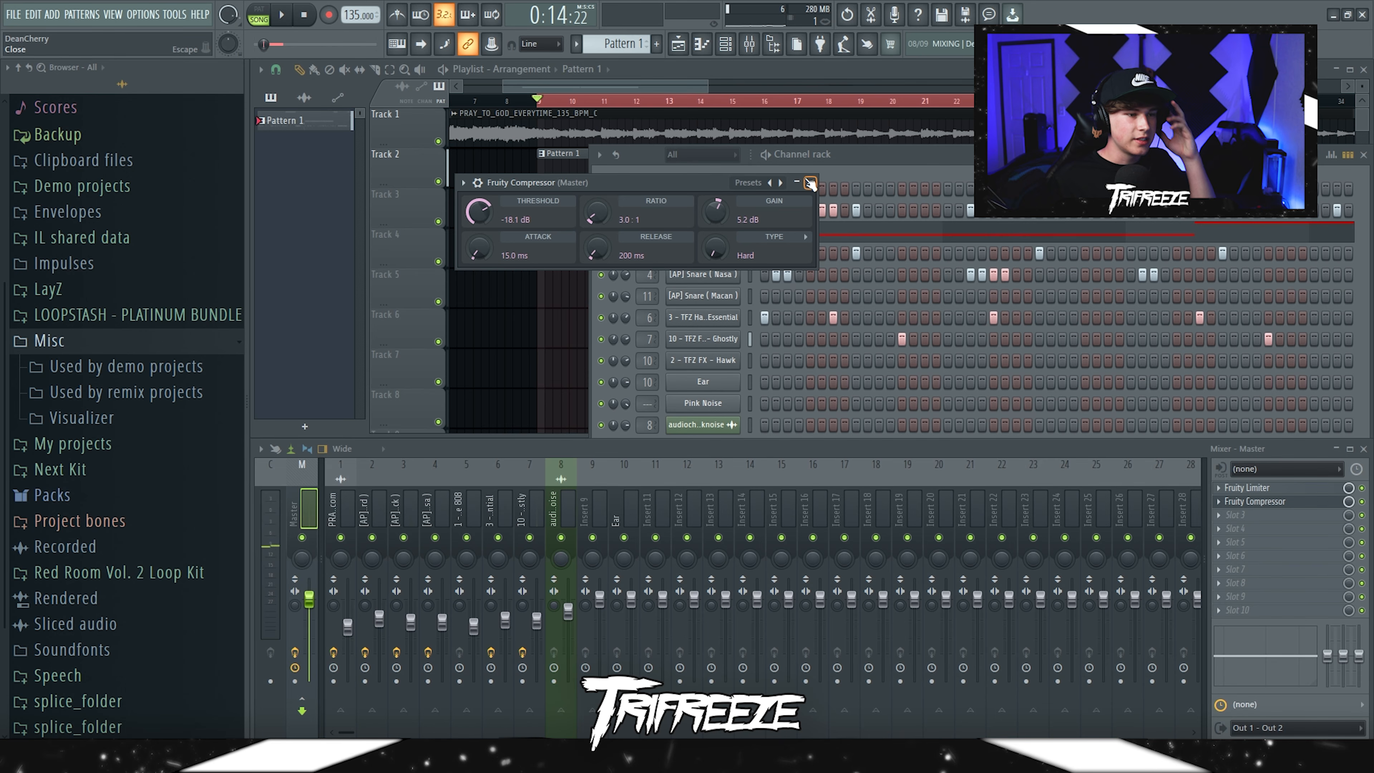
left_click(810, 183)
Add Fresh Air to the master's third effect slot with Mid Air at 6 and High Air at 7.
left_click(1239, 514)
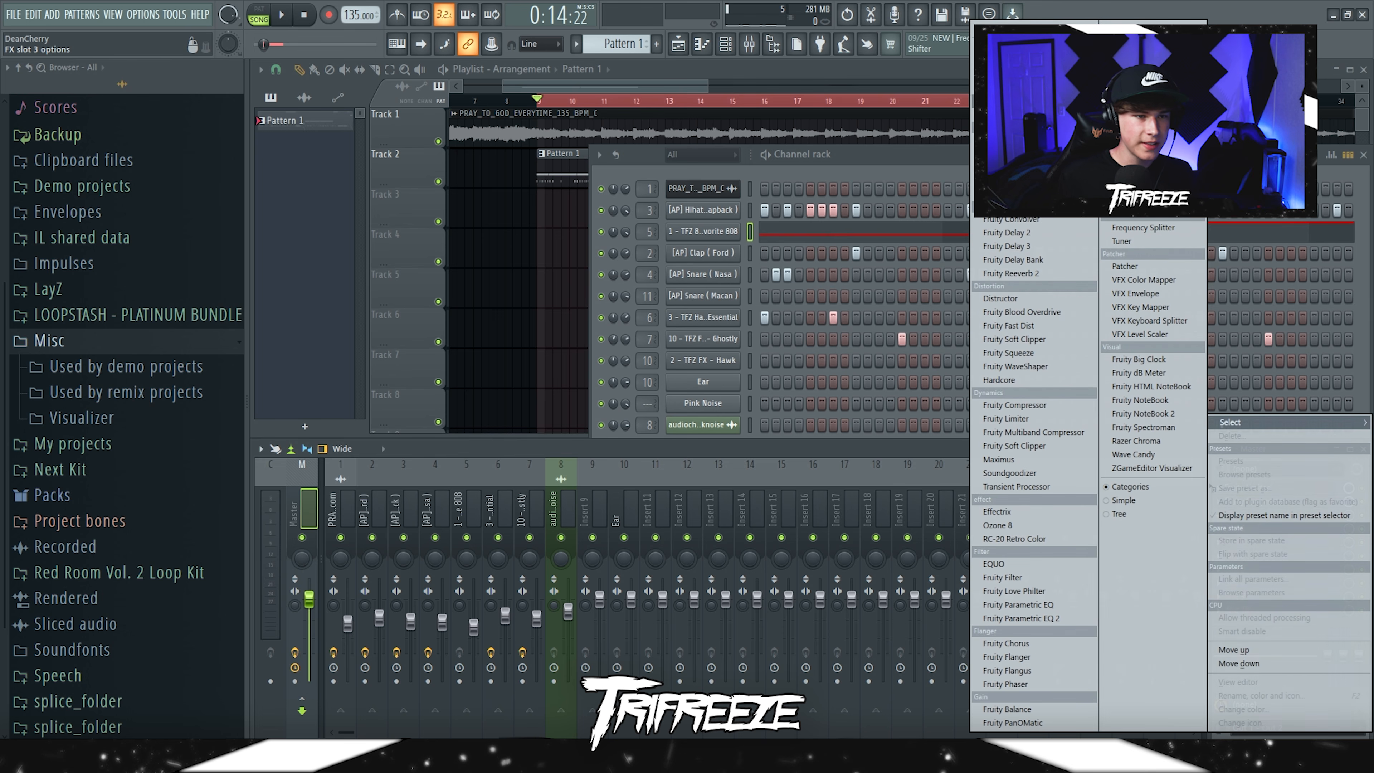
left_click(1233, 422)
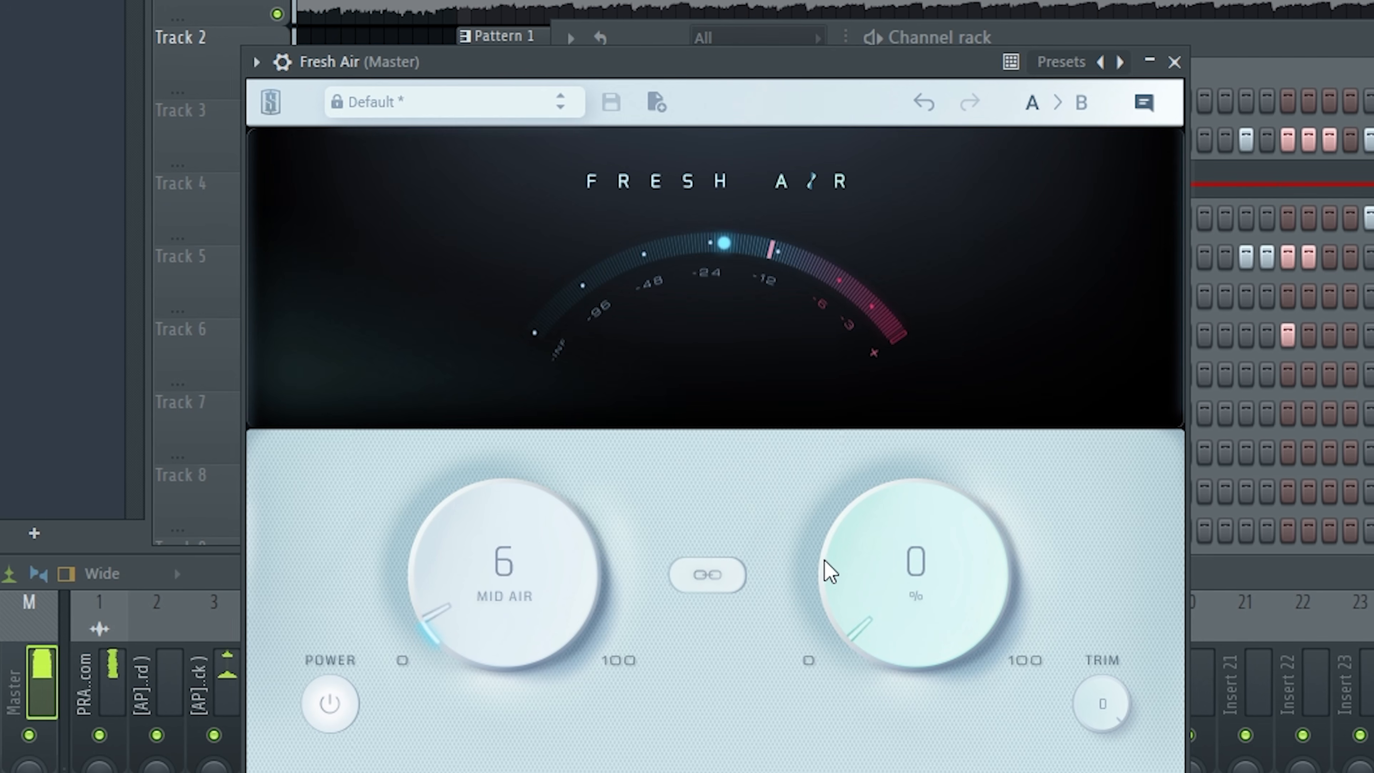
left_click_drag(759, 441, 759, 435)
left_click_drag(589, 441, 590, 444)
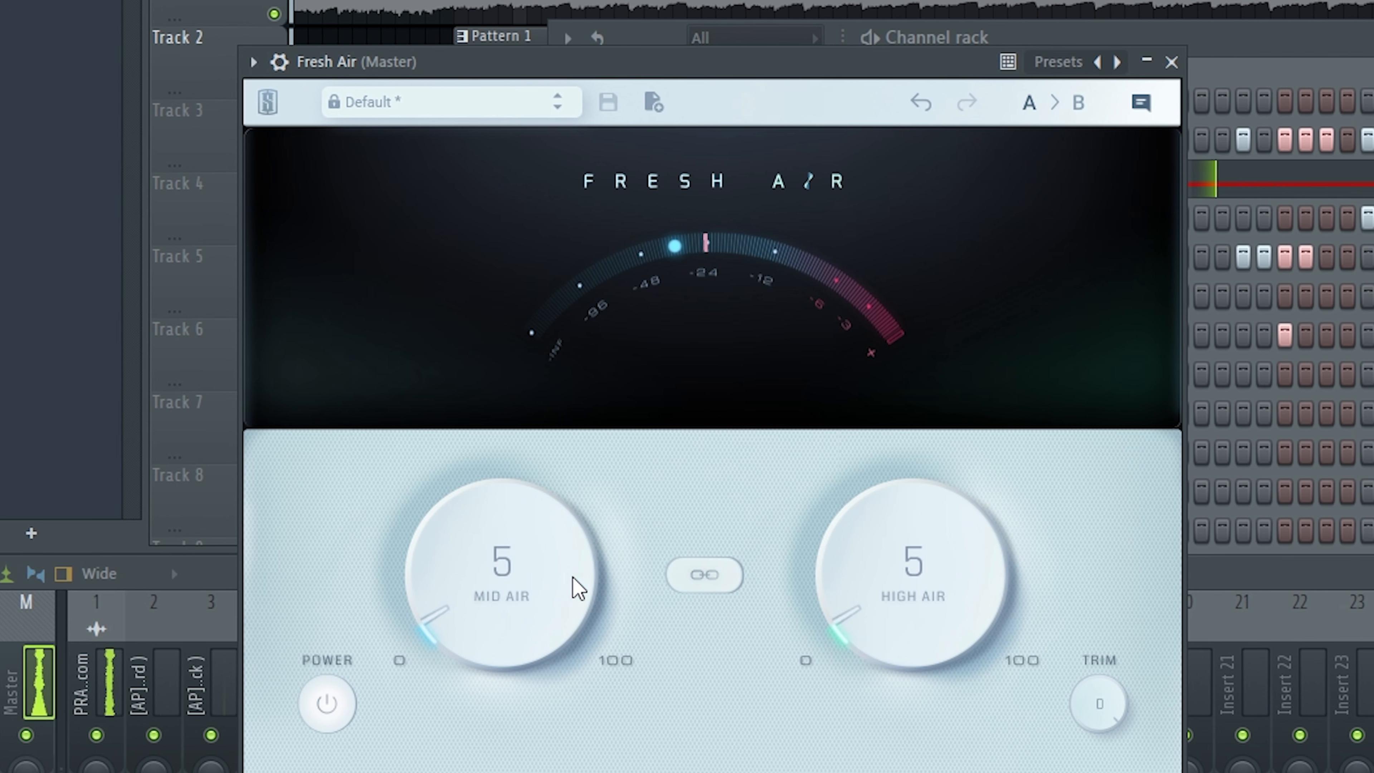
left_click_drag(573, 576, 572, 573)
left_click_drag(874, 589, 835, 583)
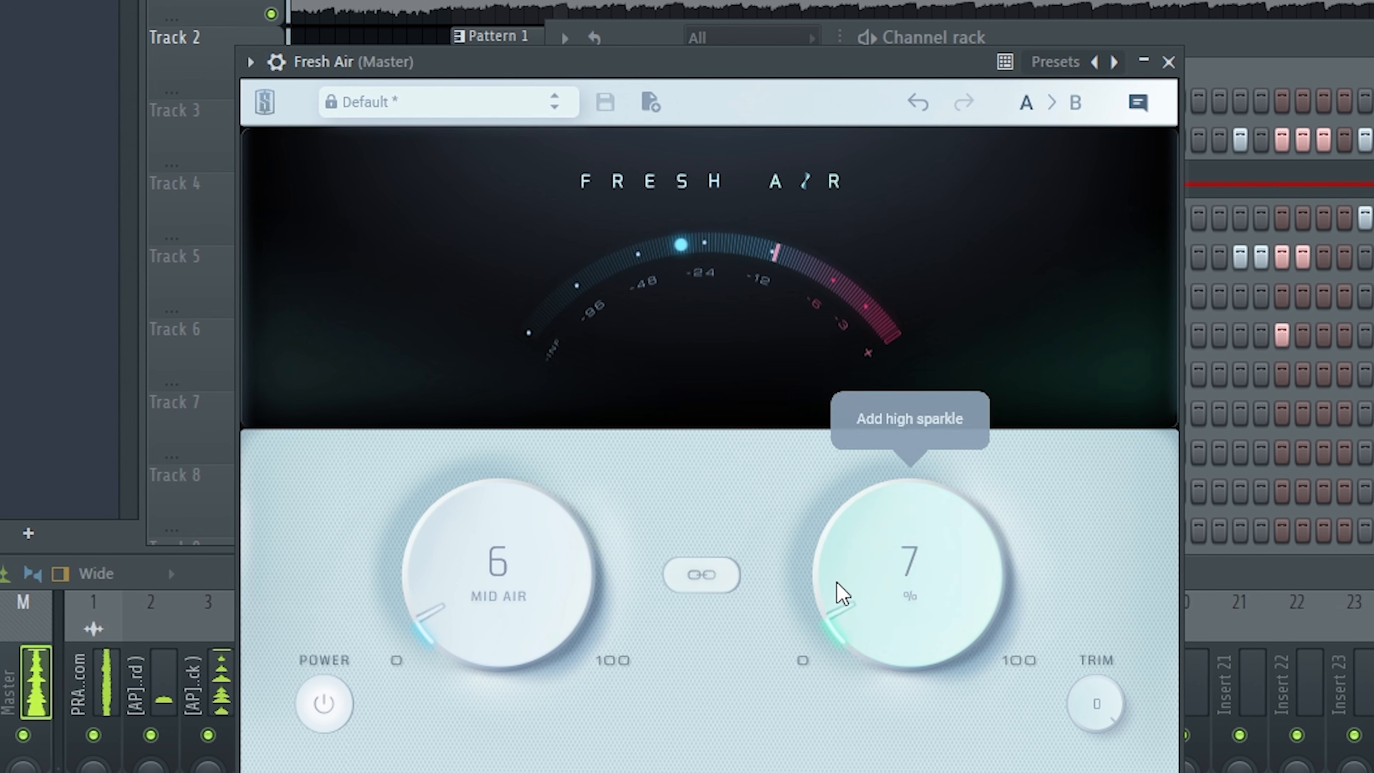
Check the hi-hat and Nasa snare inserts in the mixer, moving the Fresh Air window up.
left_click(172, 681)
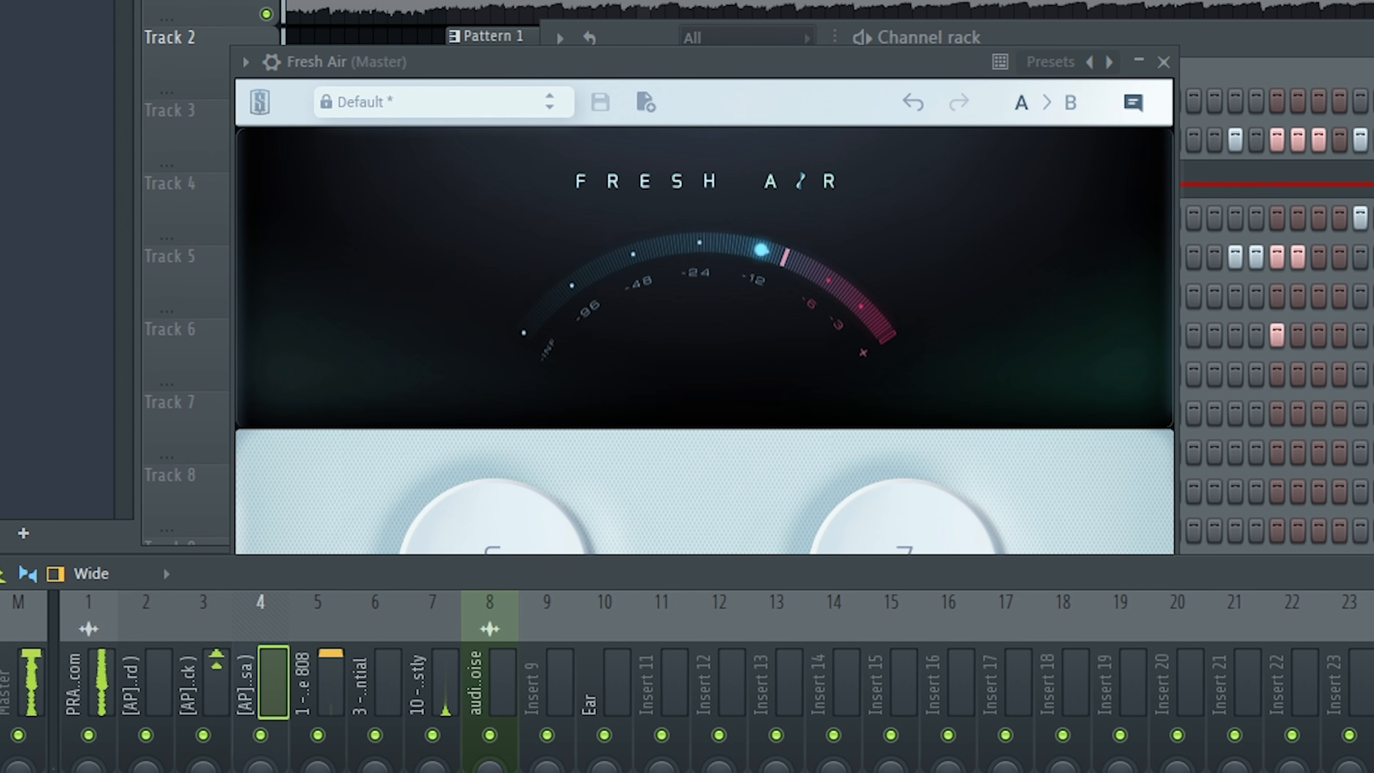
left_click(203, 681)
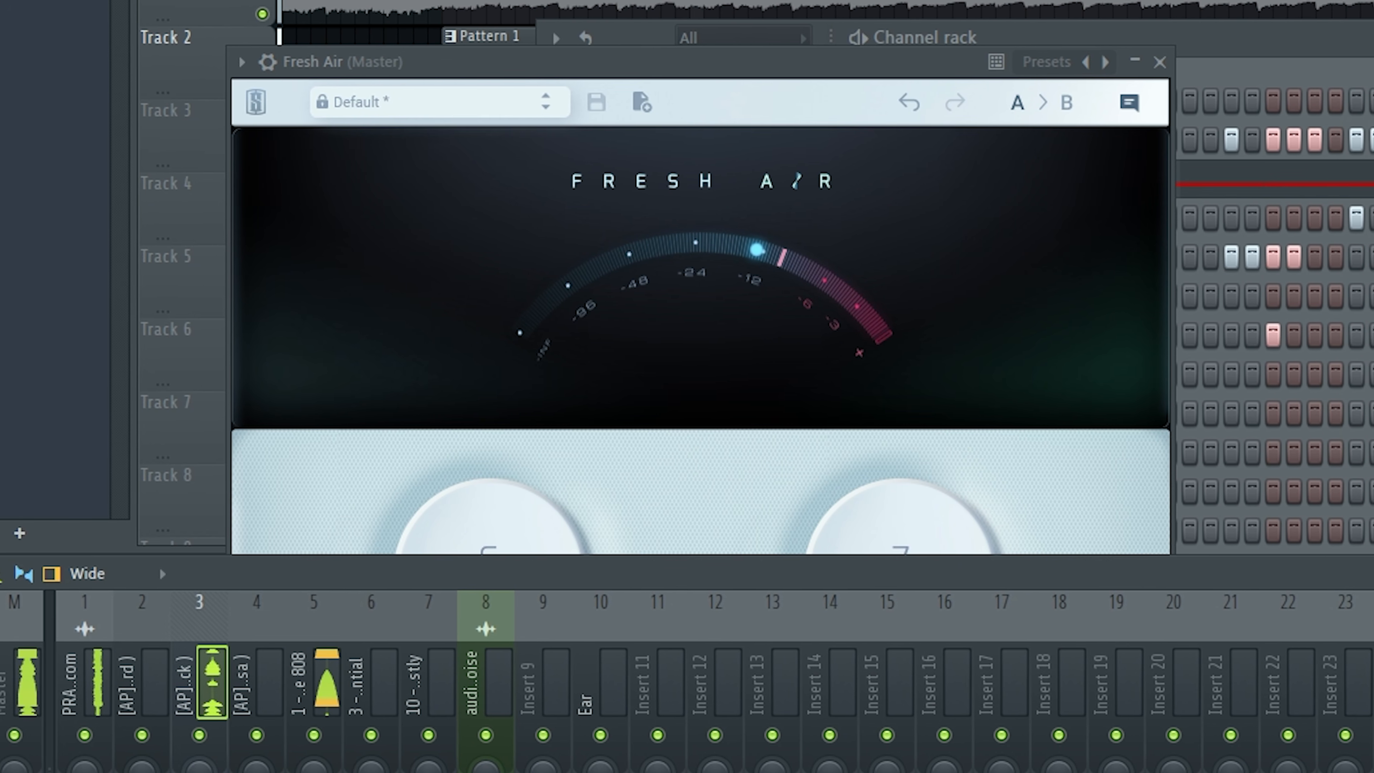
left_click_drag(415, 74, 446, 45)
left_click(138, 681)
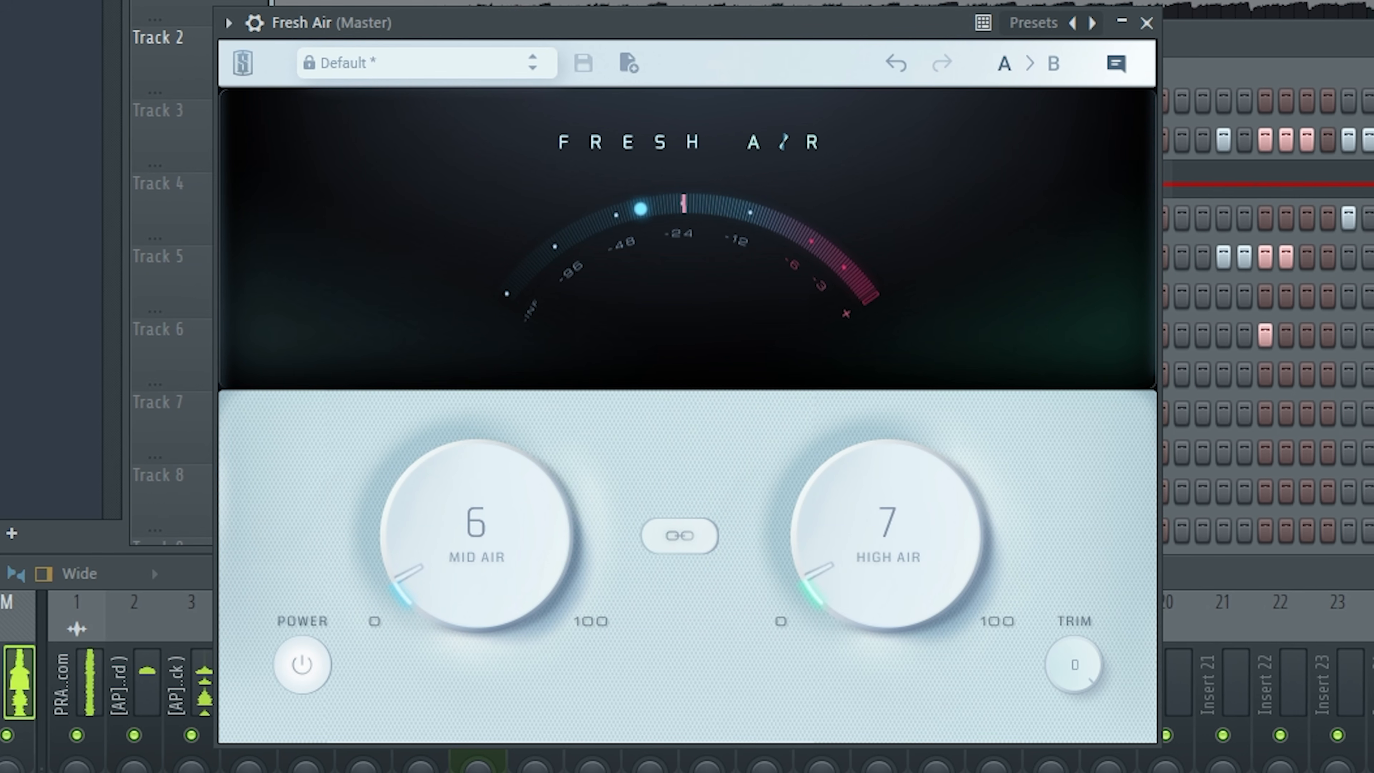
left_click(203, 680)
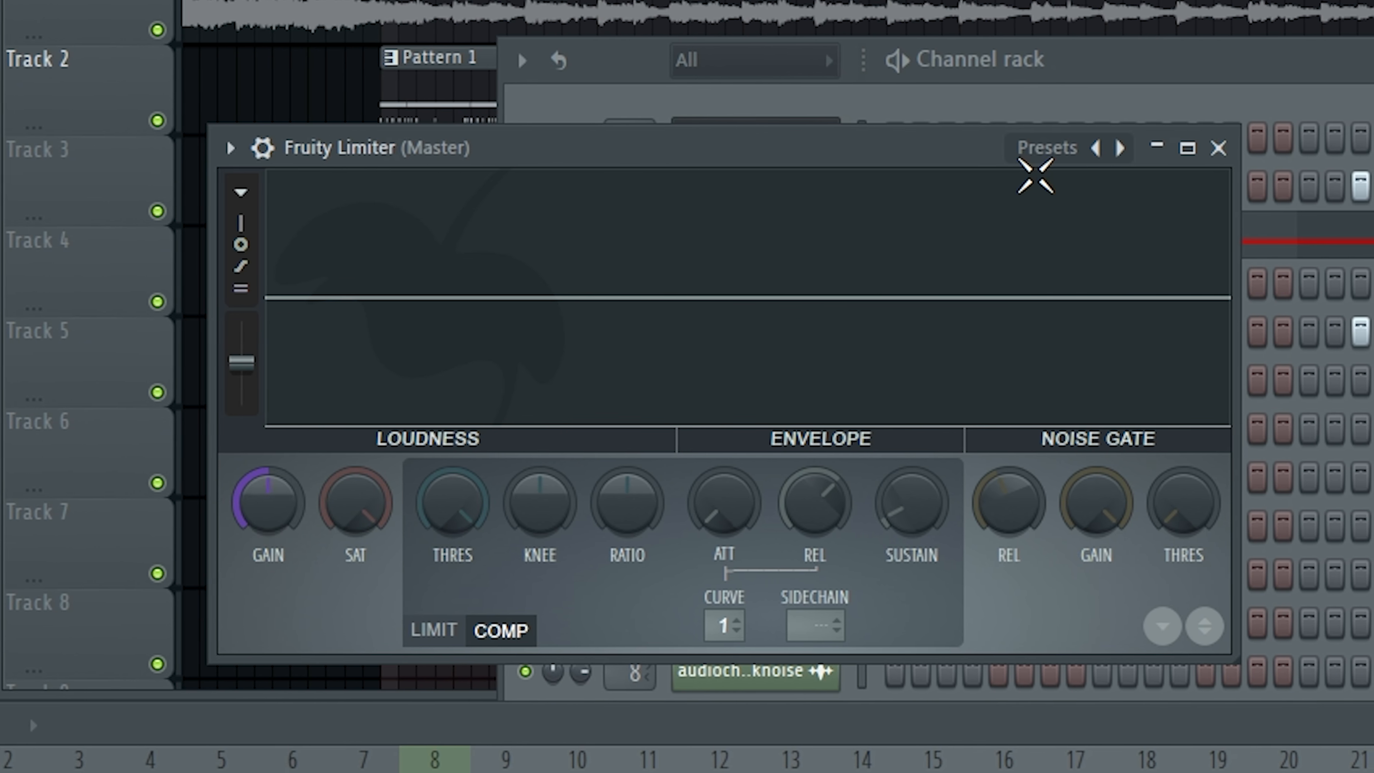
Switch the master's fourth-slot Fruity Limiter to a limiting preset and turn attack, release and sustain down to minimum.
left_click(1060, 149)
left_click(1076, 167)
left_click_drag(907, 147, 955, 133)
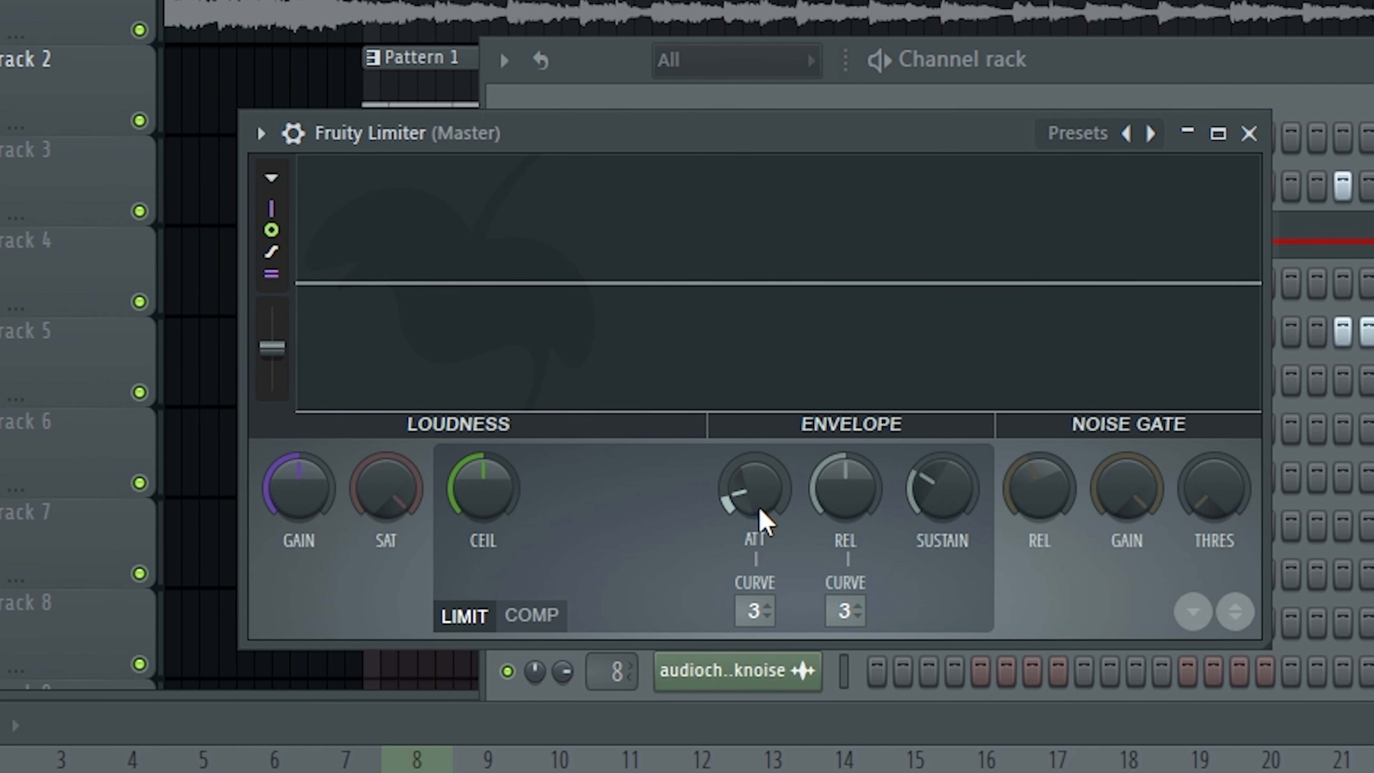
left_click_drag(750, 490, 750, 525)
left_click_drag(937, 490, 936, 552)
mouse_move(834, 471)
left_mouse_down()
mouse_move(834, 506)
mouse_move(825, 479)
left_mouse_up()
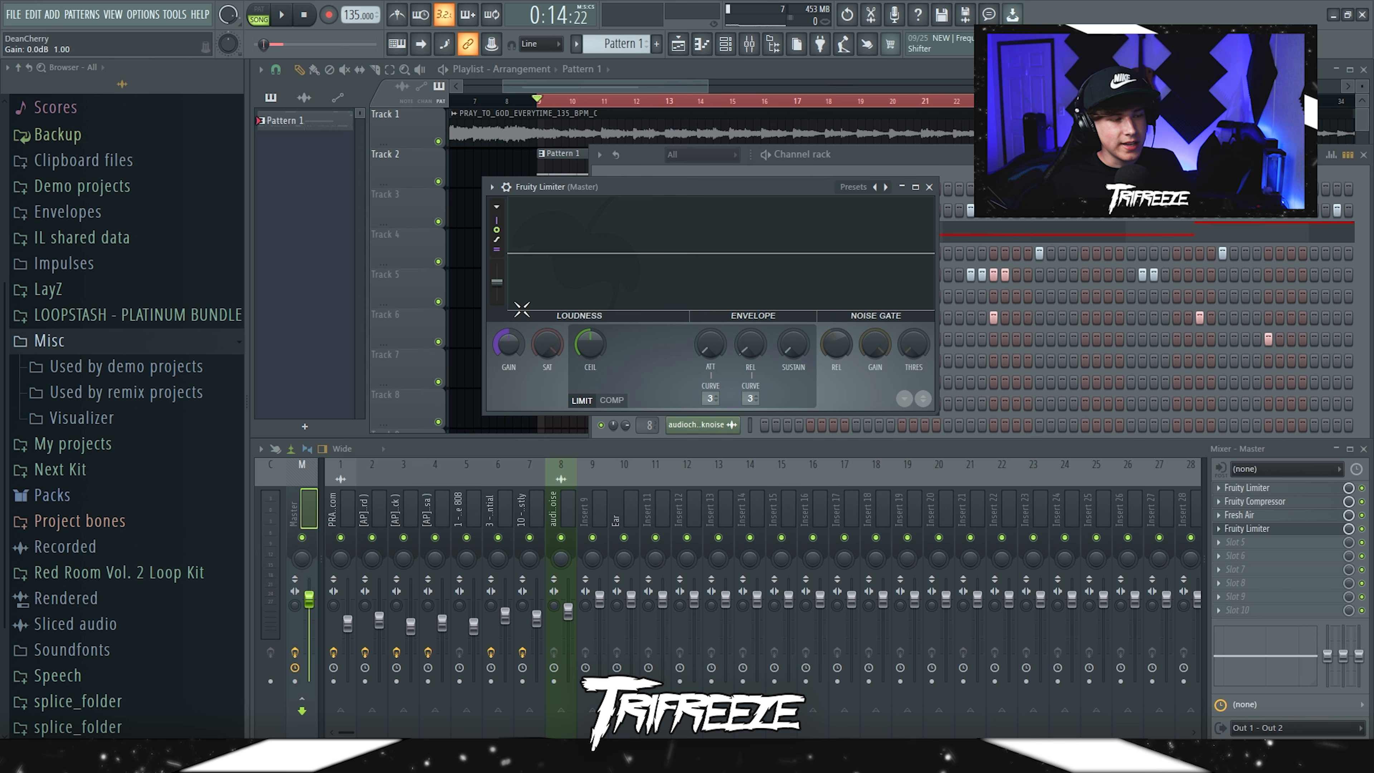
Raise the final limiter's gain until the beat's peaks reach the ceiling line.
left_click_drag(546, 192, 553, 182)
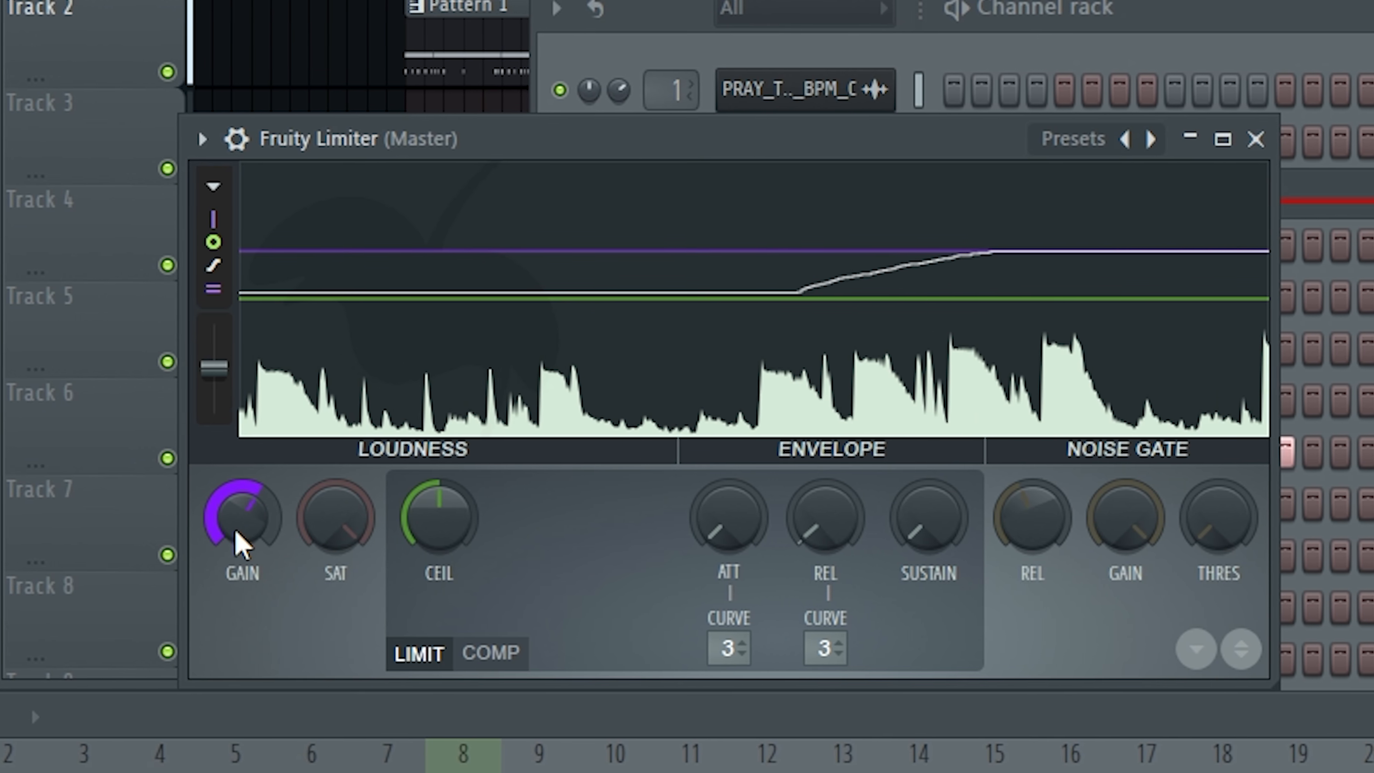
mouse_move(240, 544)
left_mouse_down()
mouse_move(241, 496)
mouse_move(230, 526)
left_mouse_up()
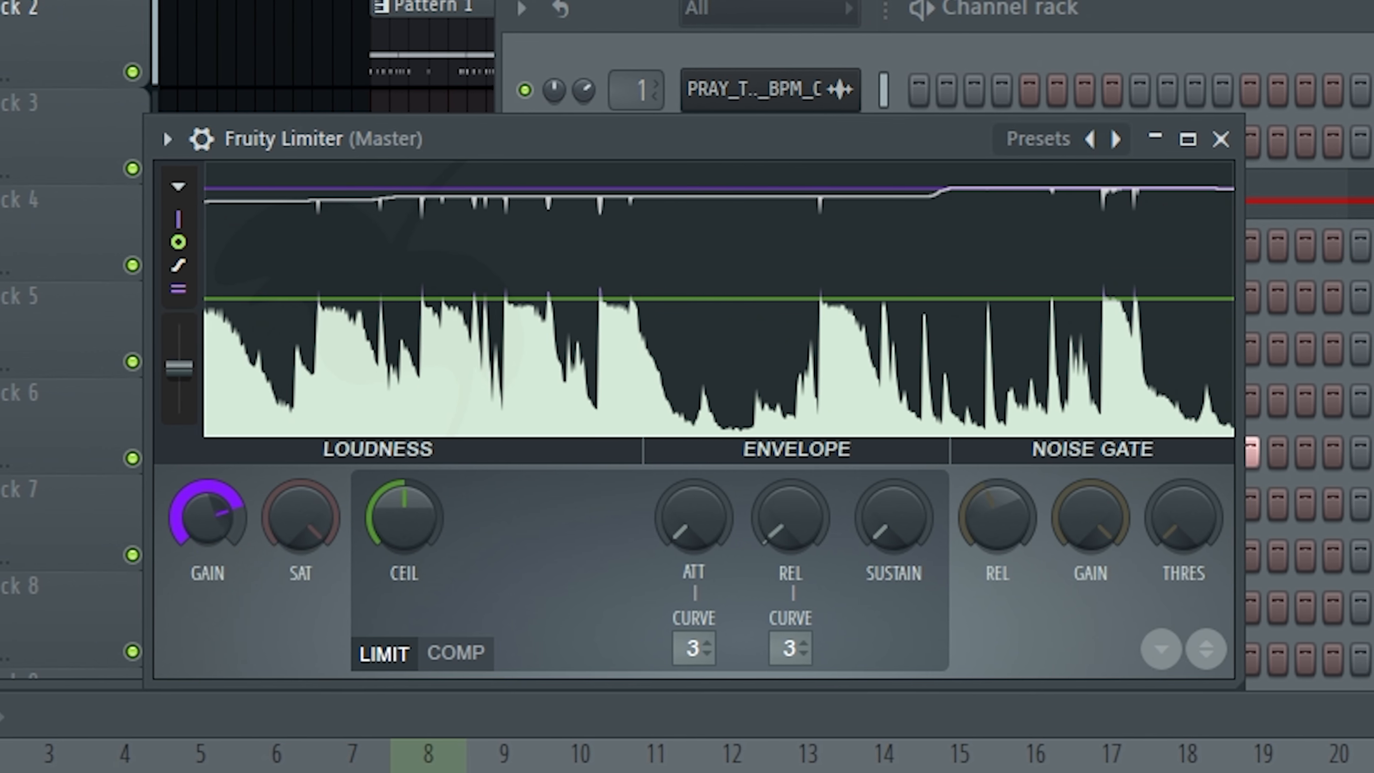